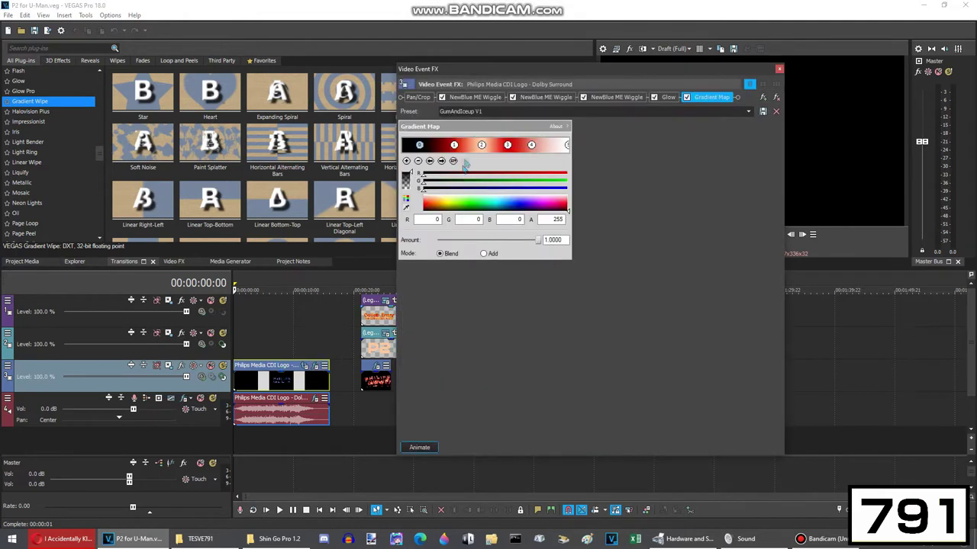
Review the Wiggle, Glow and Gradient Map settings in the Philips logo clip's video effects chain.
{"action": "left_click", "coordinate": [477, 99]}
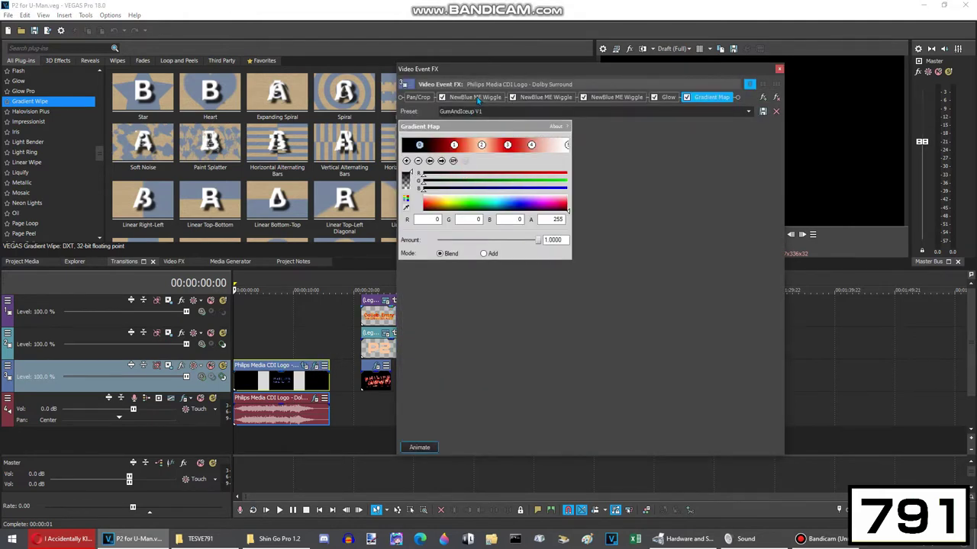
{"action": "left_click", "coordinate": [539, 99]}
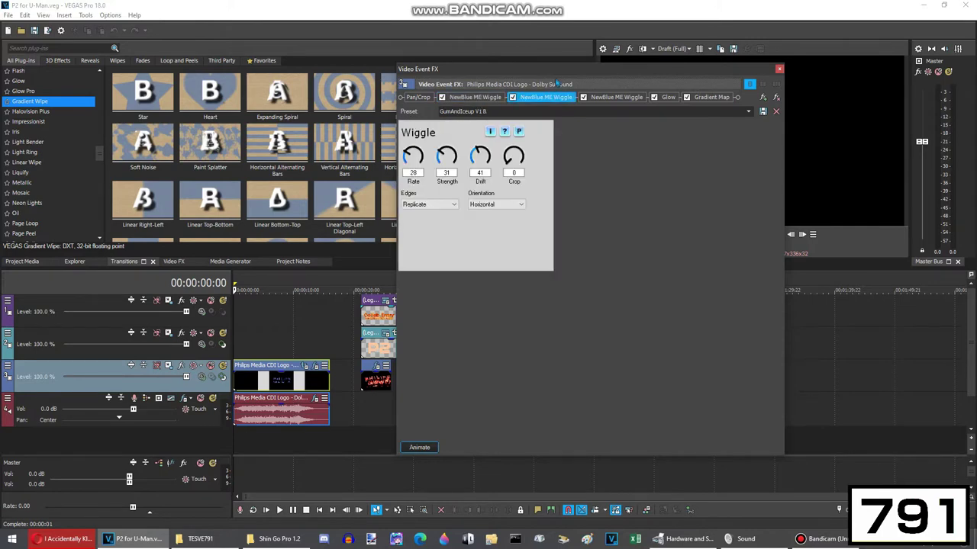
{"action": "left_click_drag", "start_coordinate": [560, 74], "coordinate": [338, 122]}
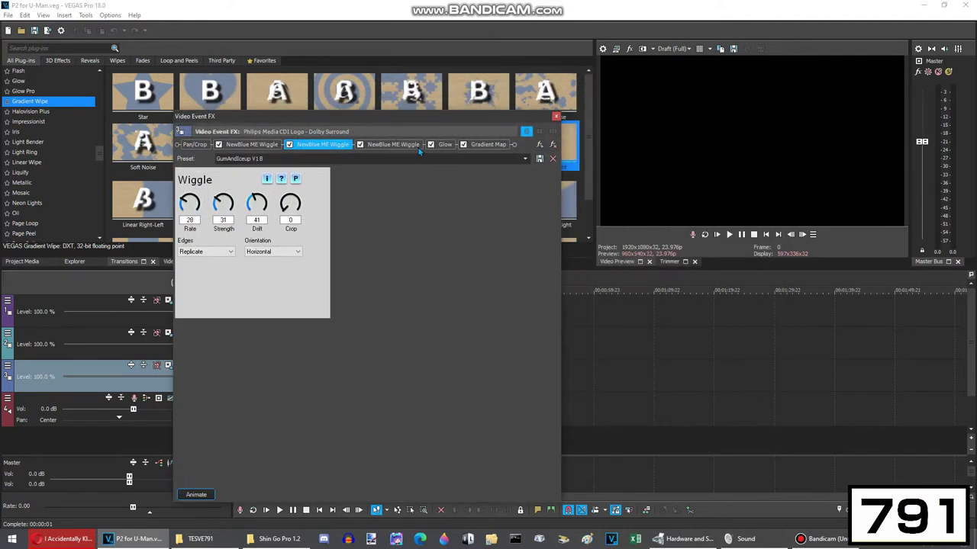
{"action": "left_click", "coordinate": [420, 147]}
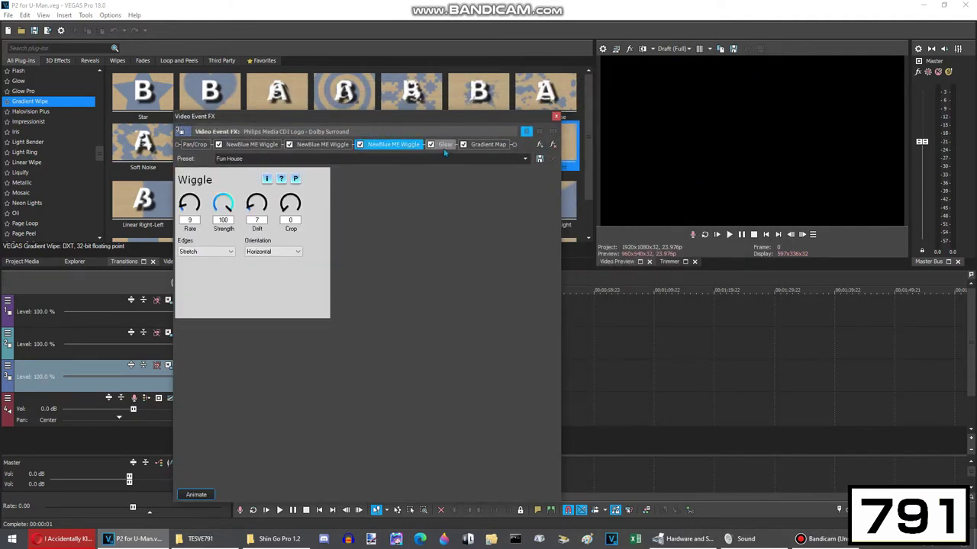
{"action": "left_click", "coordinate": [443, 147]}
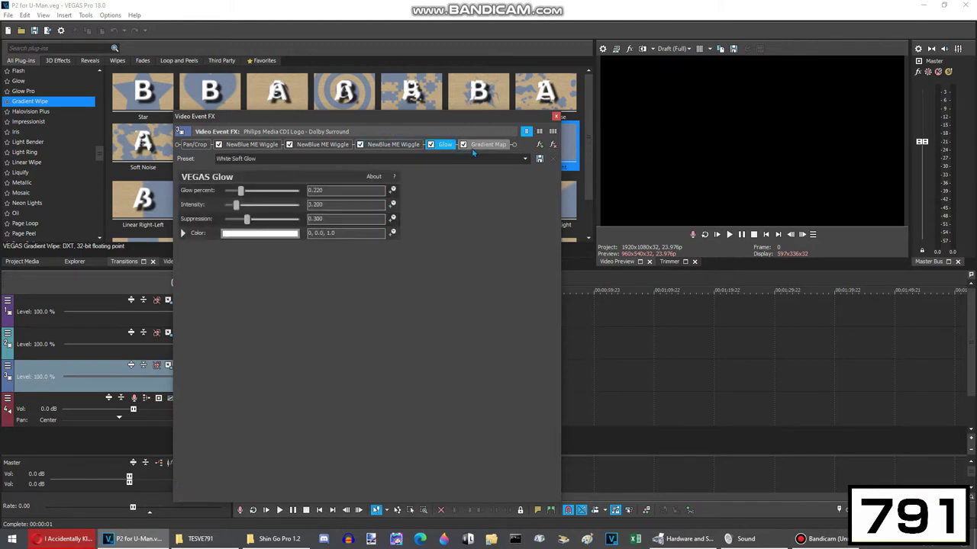
{"action": "left_click", "coordinate": [478, 146]}
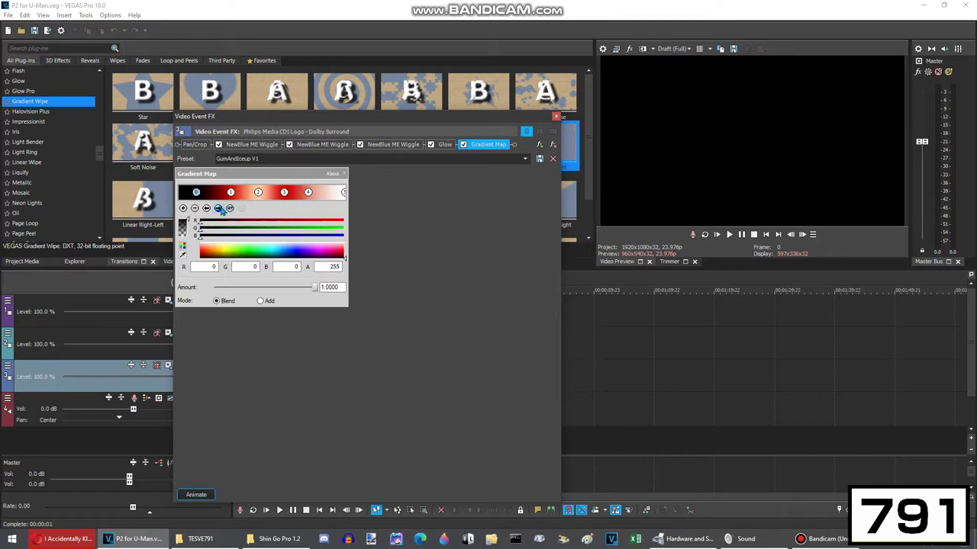
Inspect the colour values of Gradient Map control points 1 to 5 in order, and close the video effects window.
{"action": "left_click", "coordinate": [219, 209]}
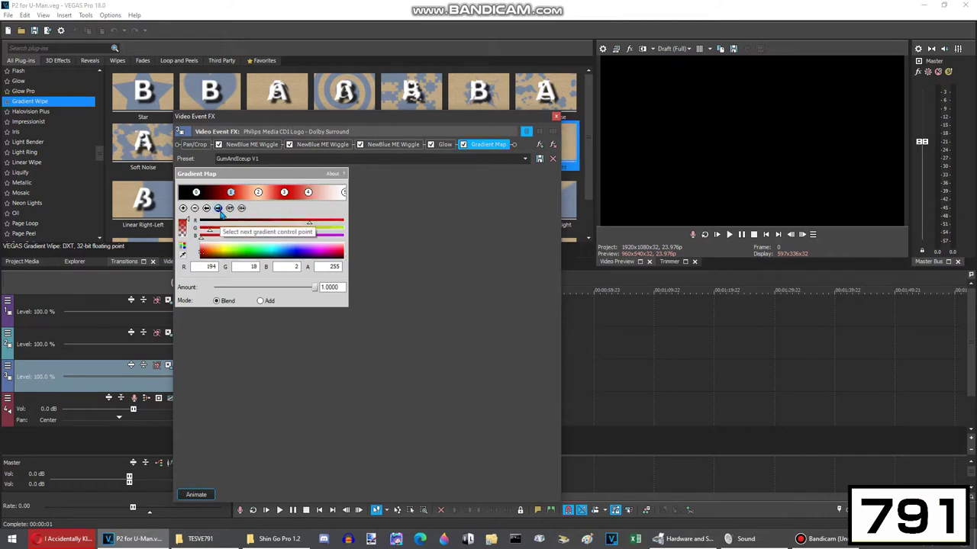
{"action": "left_click", "coordinate": [219, 210]}
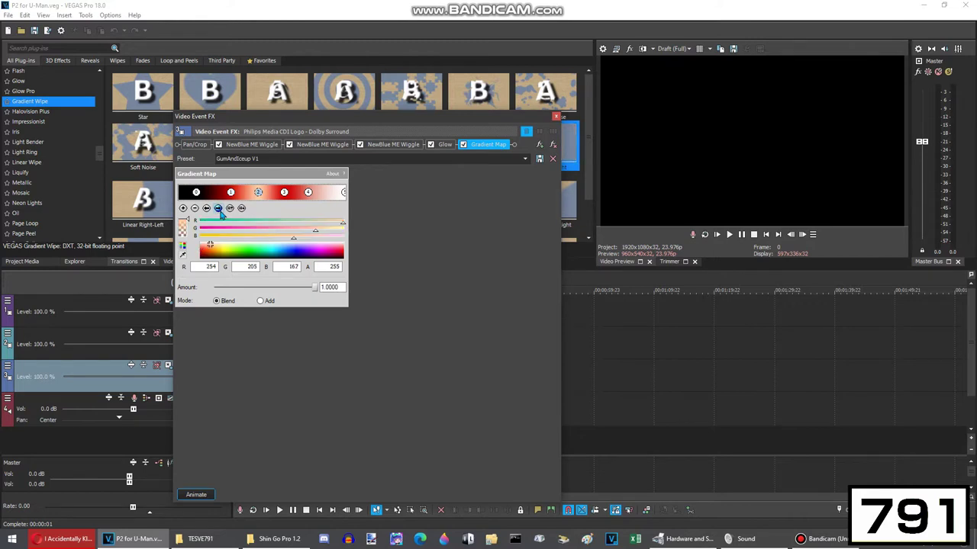
{"action": "left_click", "coordinate": [219, 211]}
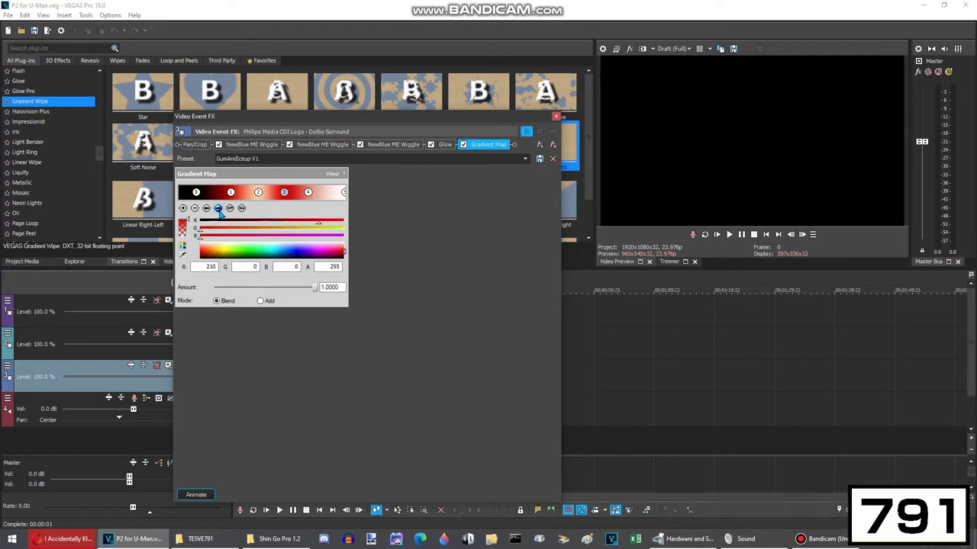
{"action": "left_click", "coordinate": [220, 211]}
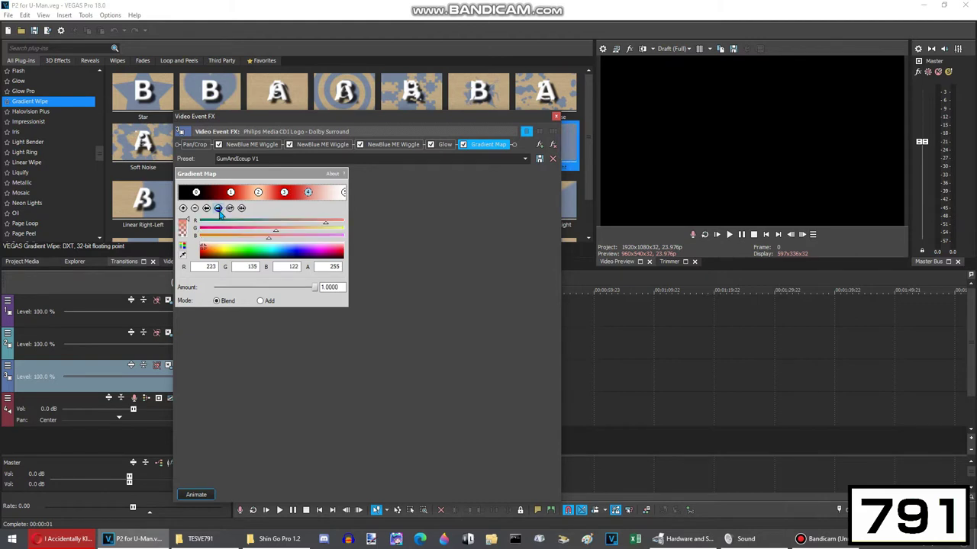
{"action": "left_click", "coordinate": [219, 211]}
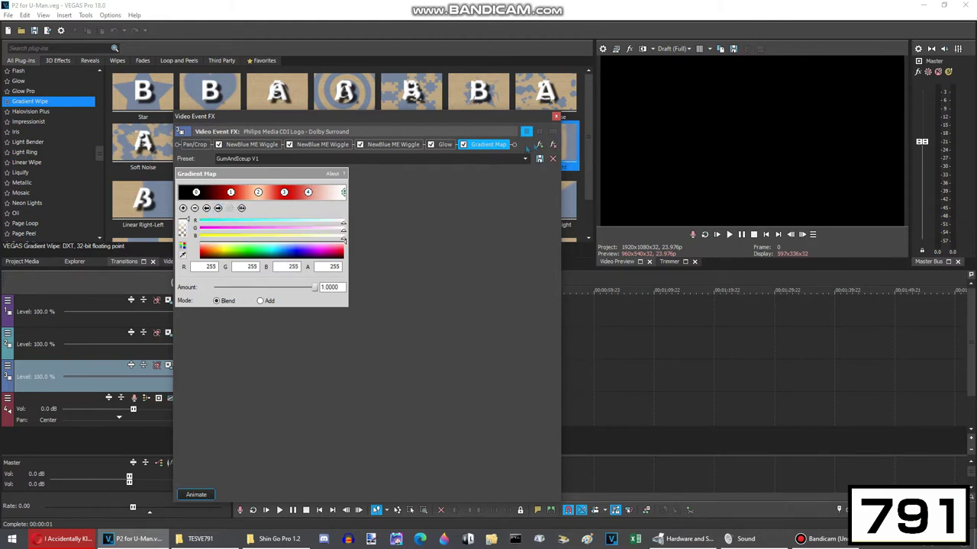
{"action": "left_click", "coordinate": [555, 116]}
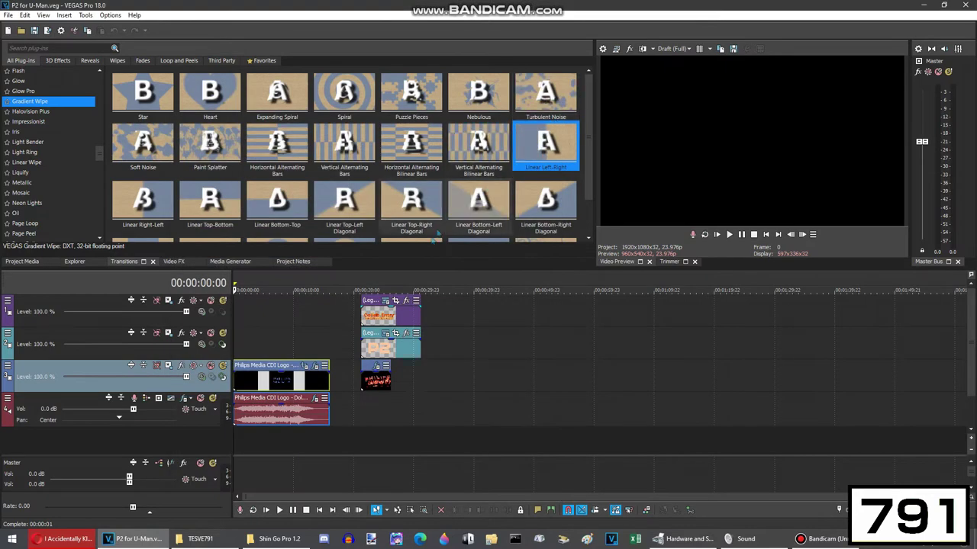
Open the Philips logo clip's audio effects in an enlarged window and apply the WEIRD TALK preset to the first Orange Vocoder.
{"action": "left_click", "coordinate": [316, 400]}
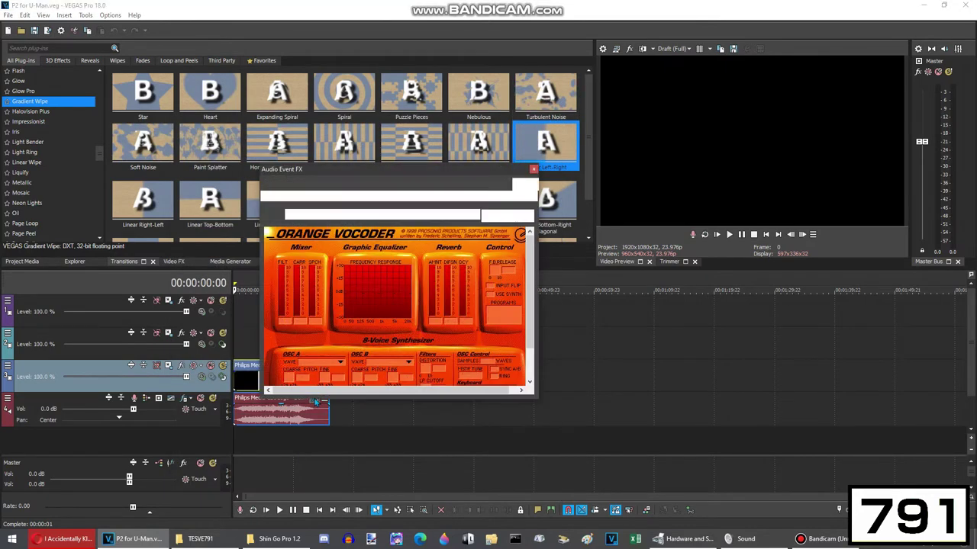
{"action": "left_click_drag", "start_coordinate": [536, 400], "coordinate": [611, 498]}
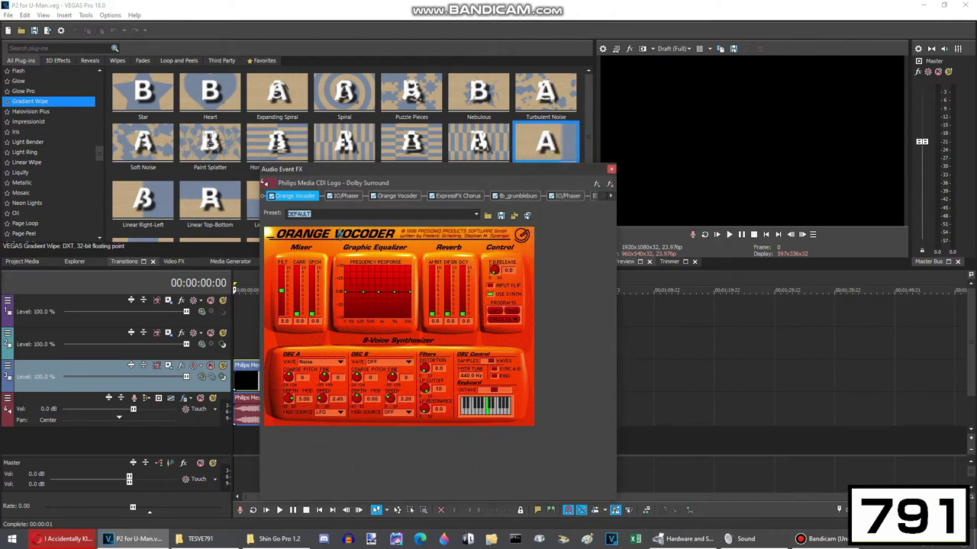
{"action": "left_click", "coordinate": [476, 215]}
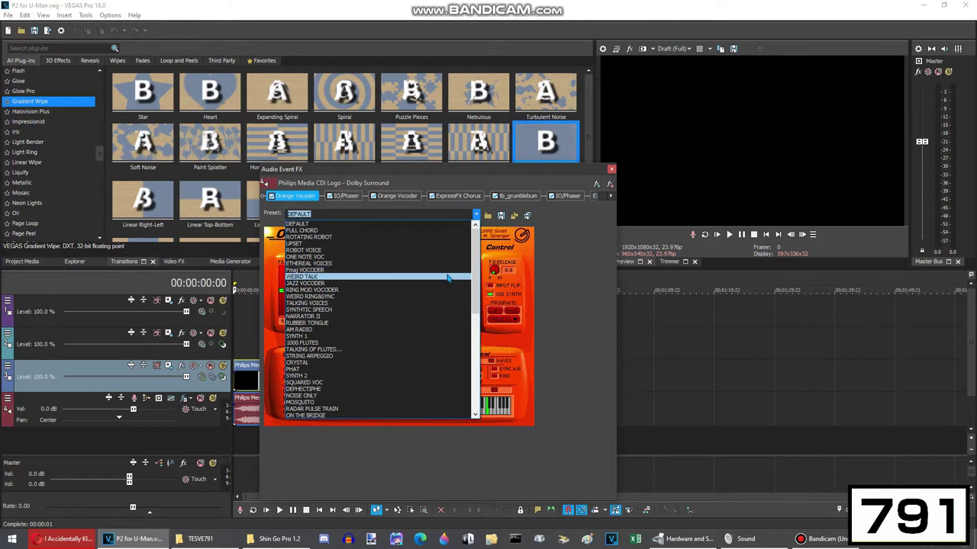
{"action": "left_click", "coordinate": [449, 279]}
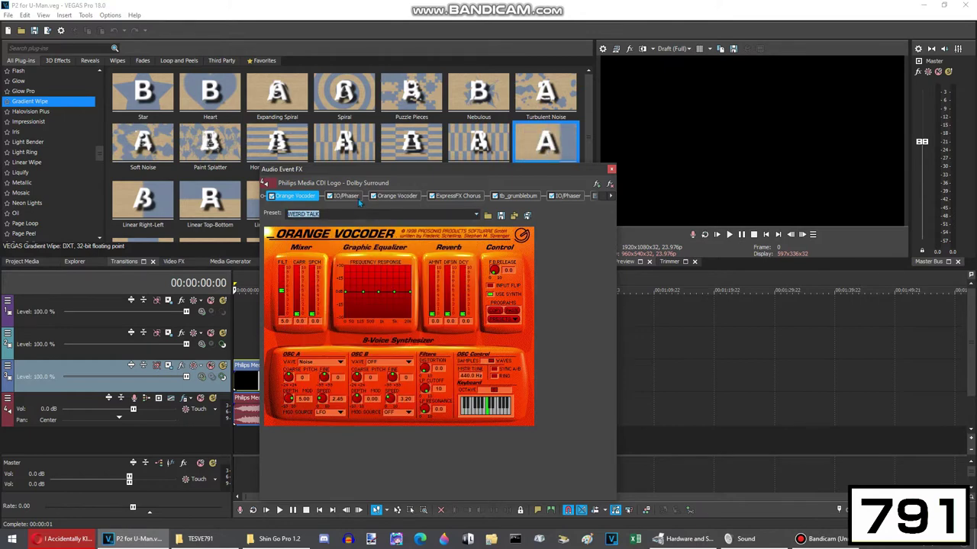
Enter "16 Segements" as the preset name for the first IO/Phaser in the audio effects chain.
{"action": "left_click", "coordinate": [347, 197]}
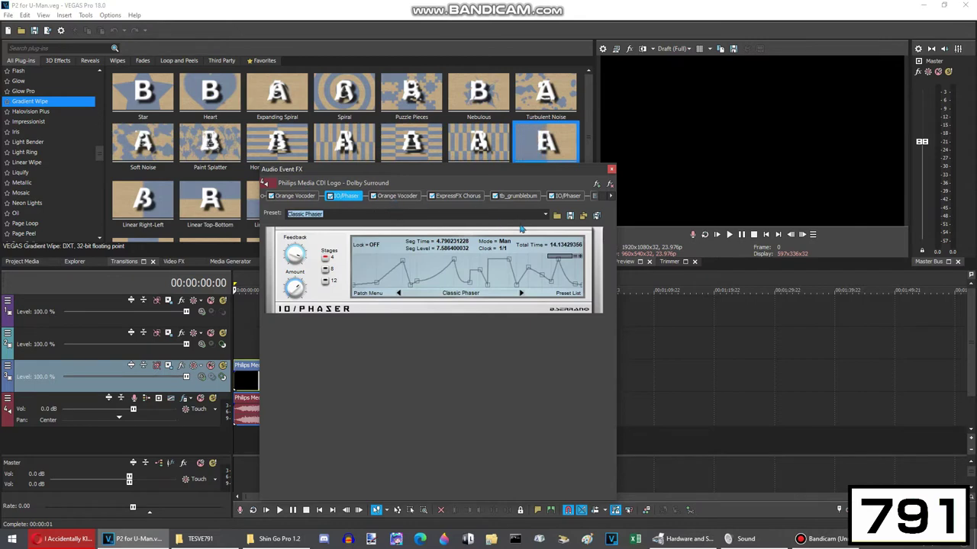
{"action": "left_click", "coordinate": [545, 215]}
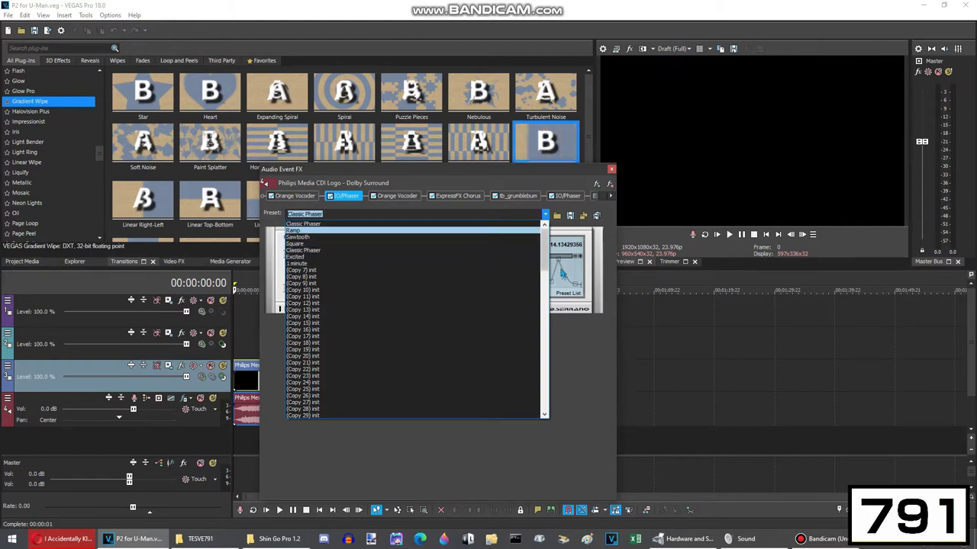
{"action": "left_click", "coordinate": [559, 321]}
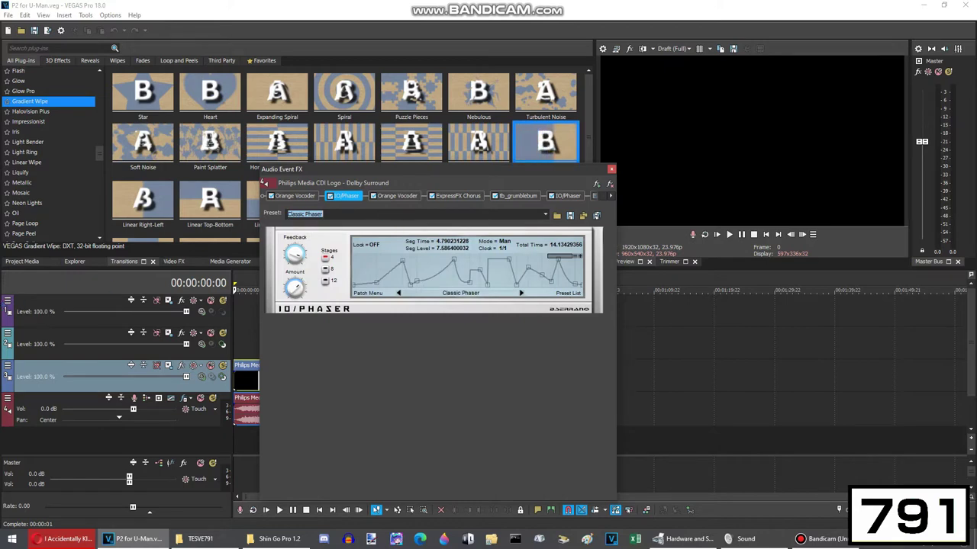
{"action": "type", "text": "15 Segeme"}
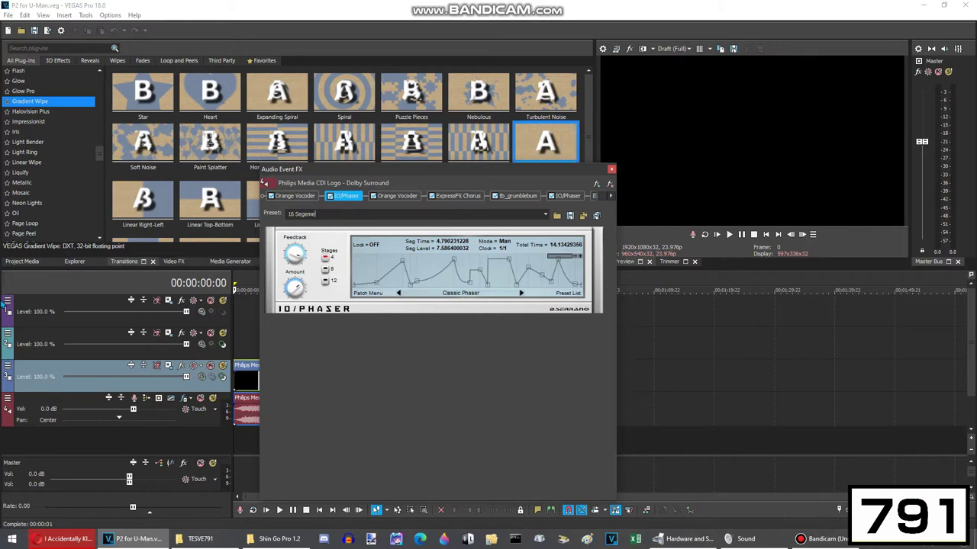
{"action": "type", "text": "nts"}
Apply the CRYSTAL preset to the second Orange Vocoder in the audio effects chain.
{"action": "left_click", "coordinate": [398, 196]}
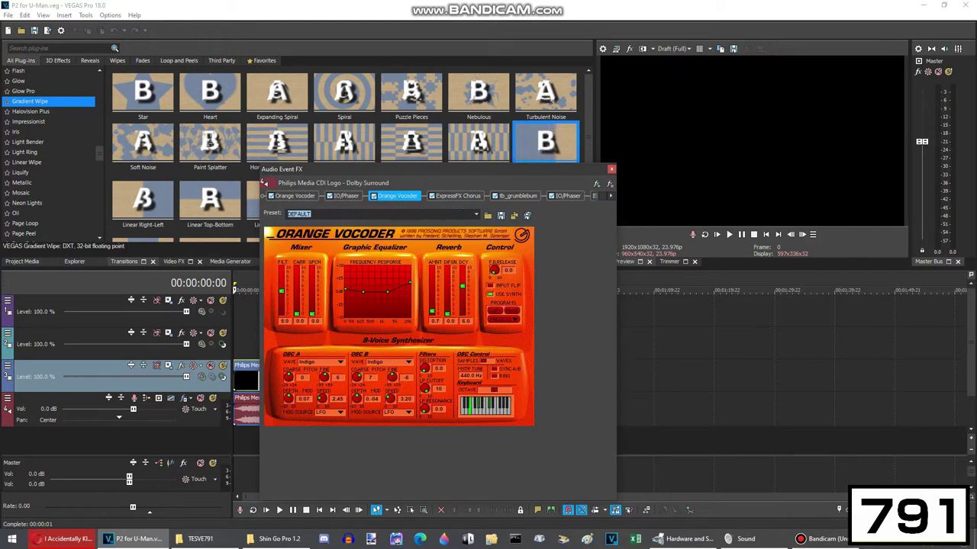
{"action": "left_click", "coordinate": [476, 216]}
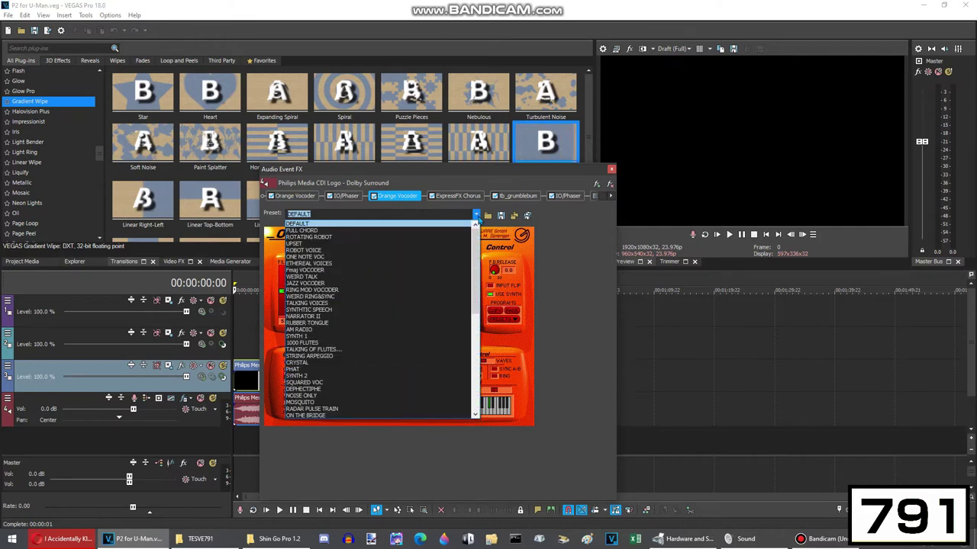
{"action": "left_click", "coordinate": [356, 363]}
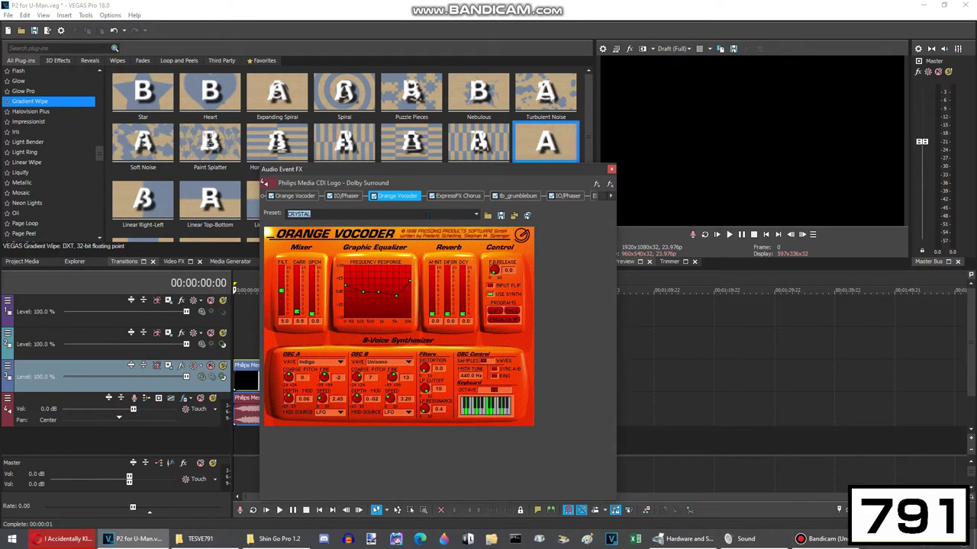
Apply the [Sys] Wacky 1 preset to the ExpressFX Chorus effect.
{"action": "left_click", "coordinate": [450, 198]}
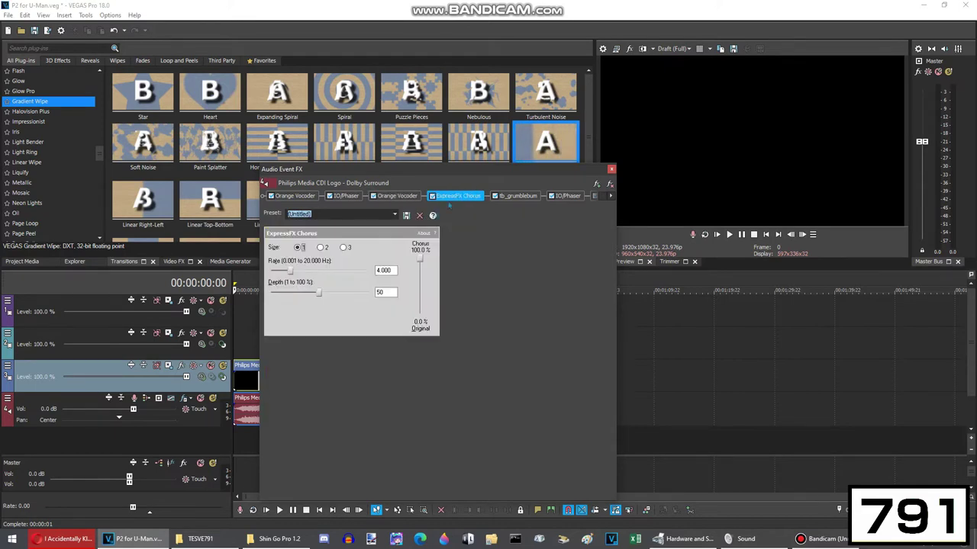
{"action": "left_click", "coordinate": [394, 216]}
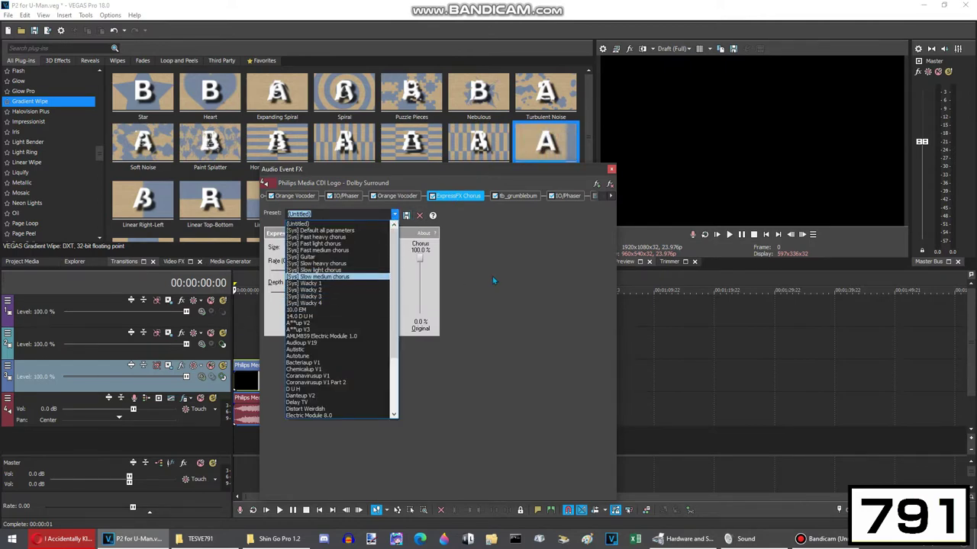
{"action": "left_click", "coordinate": [432, 295]}
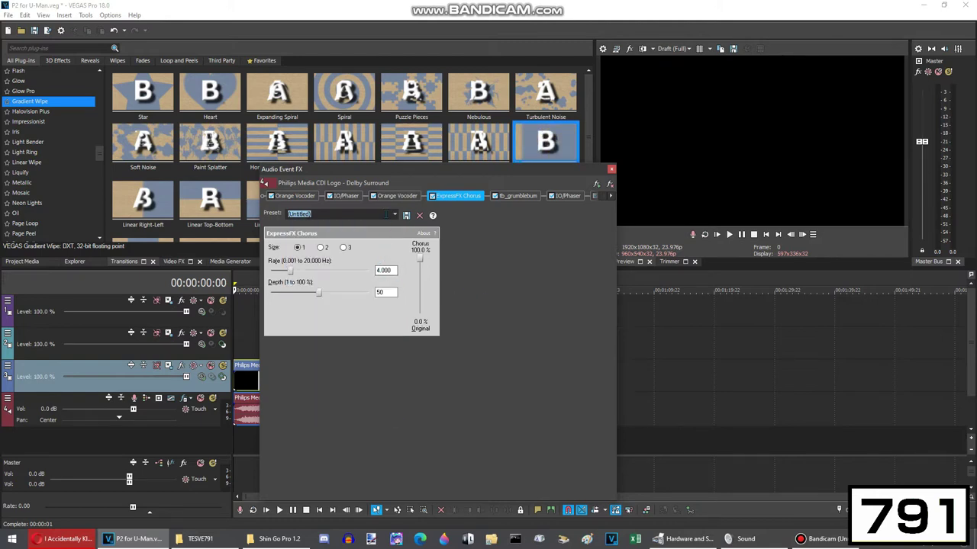
{"action": "left_click", "coordinate": [394, 216]}
{"action": "left_click", "coordinate": [305, 272]}
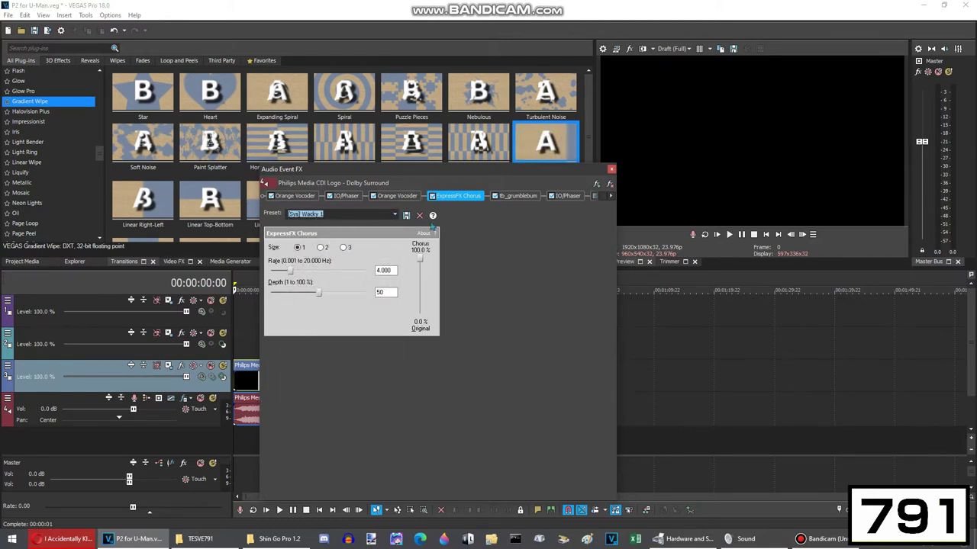
Review the tb_grumblebum, second IO/Phaser and IL Vocodex settings, and close the audio effects window.
{"action": "left_click", "coordinate": [516, 198]}
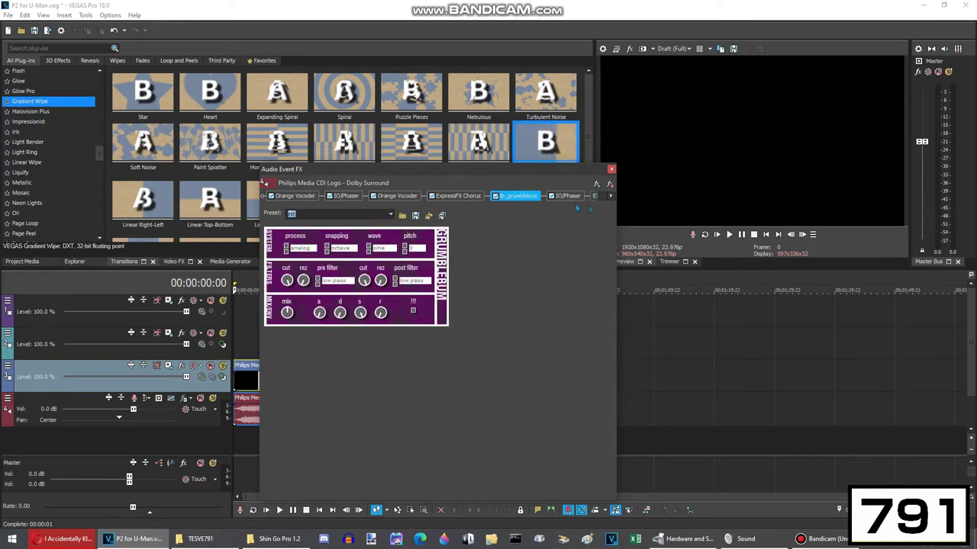
{"action": "left_click", "coordinate": [569, 197]}
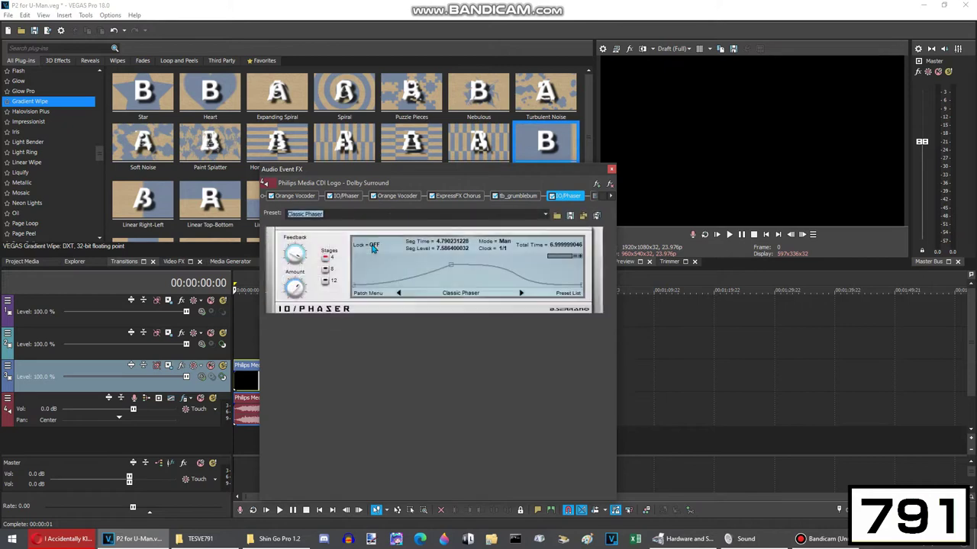
{"action": "left_click_drag", "start_coordinate": [569, 196], "coordinate": [612, 200]}
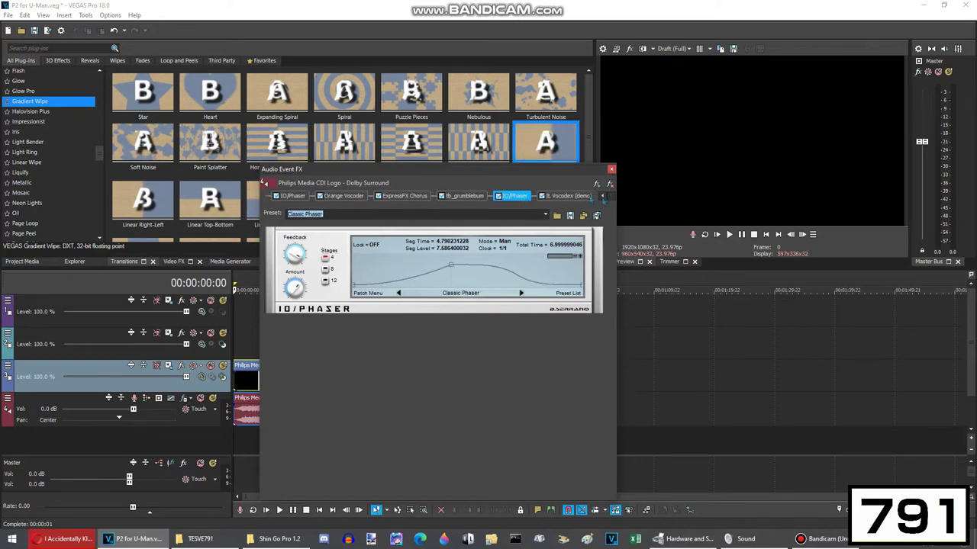
{"action": "left_click", "coordinate": [565, 196]}
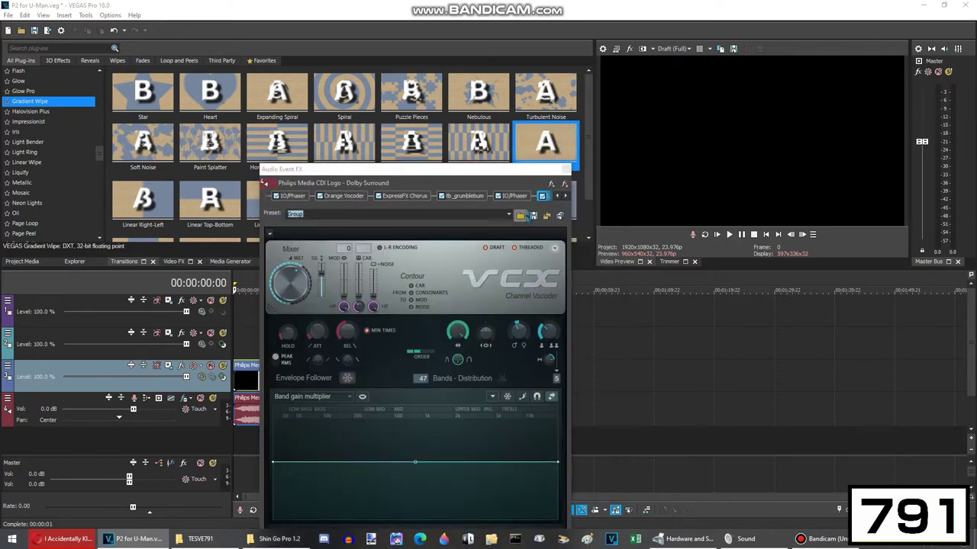
{"action": "left_click_drag", "start_coordinate": [527, 173], "coordinate": [506, 73]}
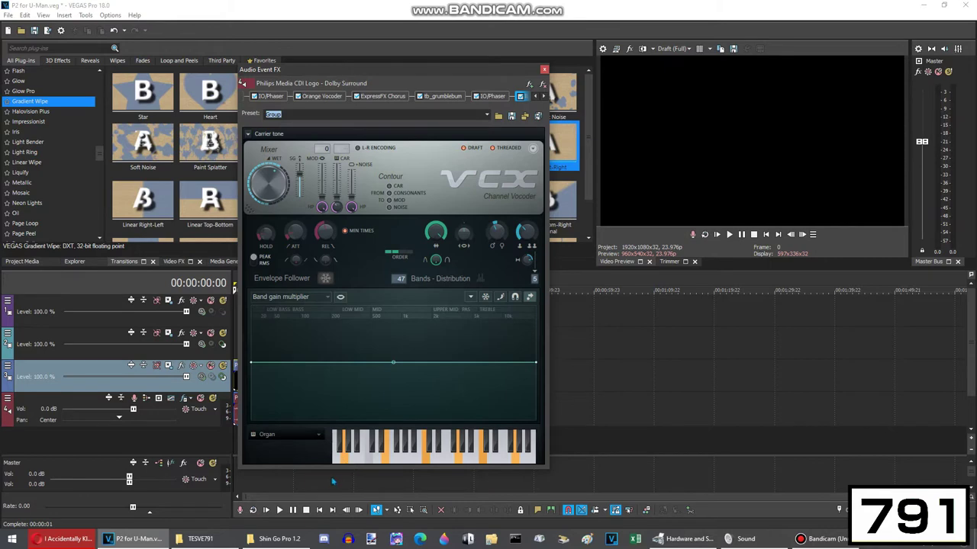
{"action": "left_click", "coordinate": [544, 70]}
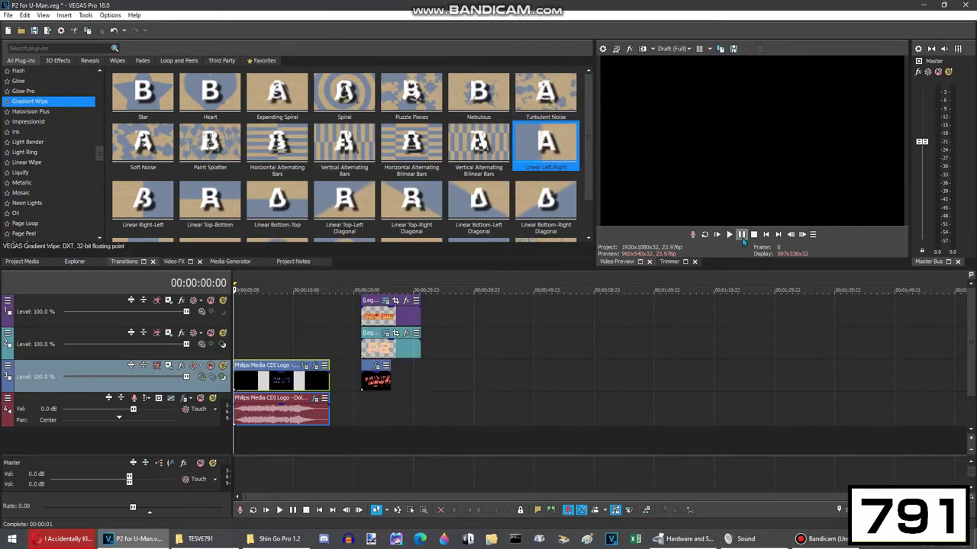
Play the Philips logo clip from the start to preview its video and audio effects.
{"action": "left_click", "coordinate": [730, 237]}
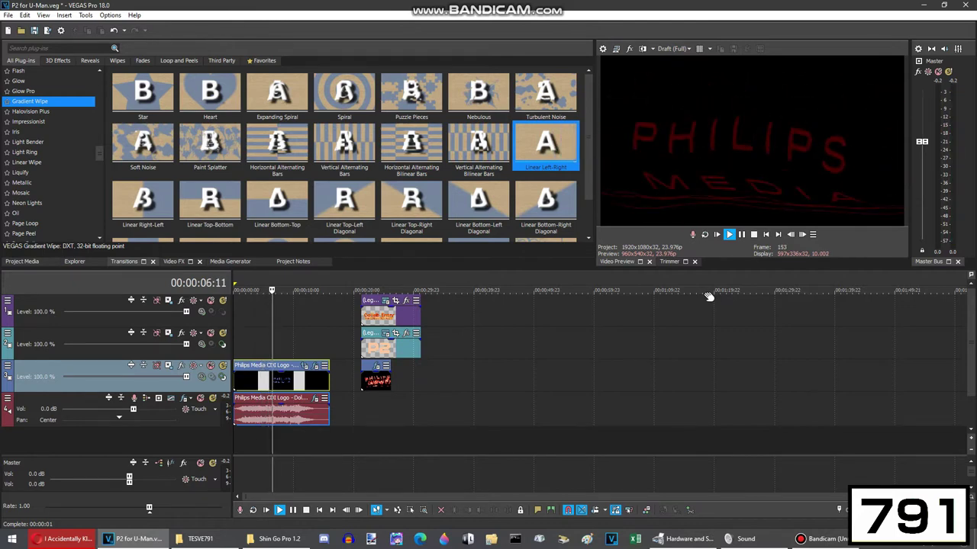
{"action": "key", "text": "space"}
{"action": "key", "text": "space"}
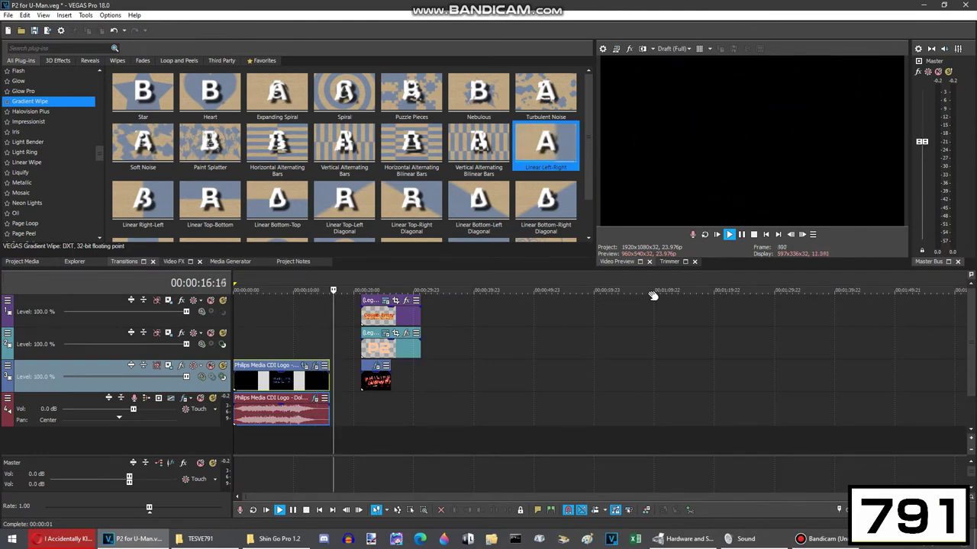
Stop the preview playback of the Philips logo clip.
{"action": "key", "text": "space"}
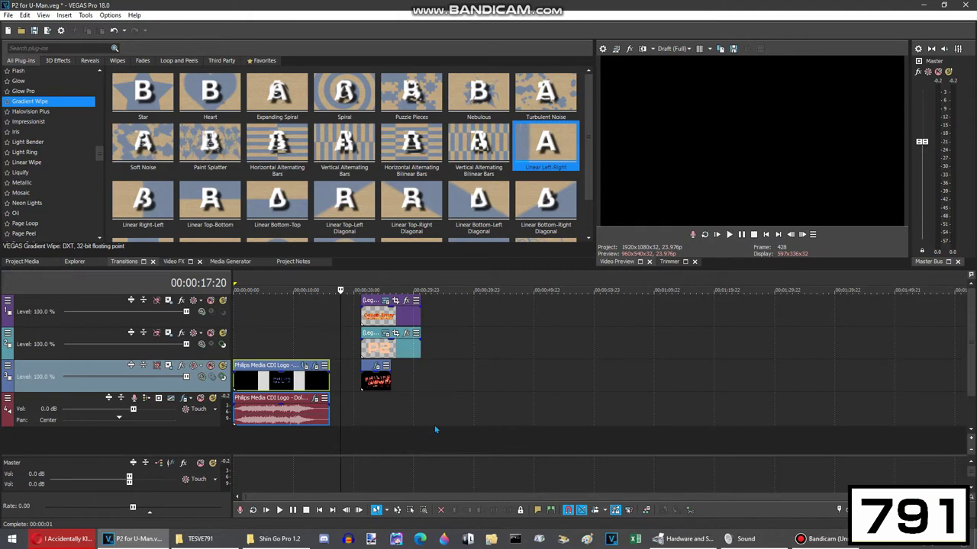
{"action": "left_click", "coordinate": [824, 538]}
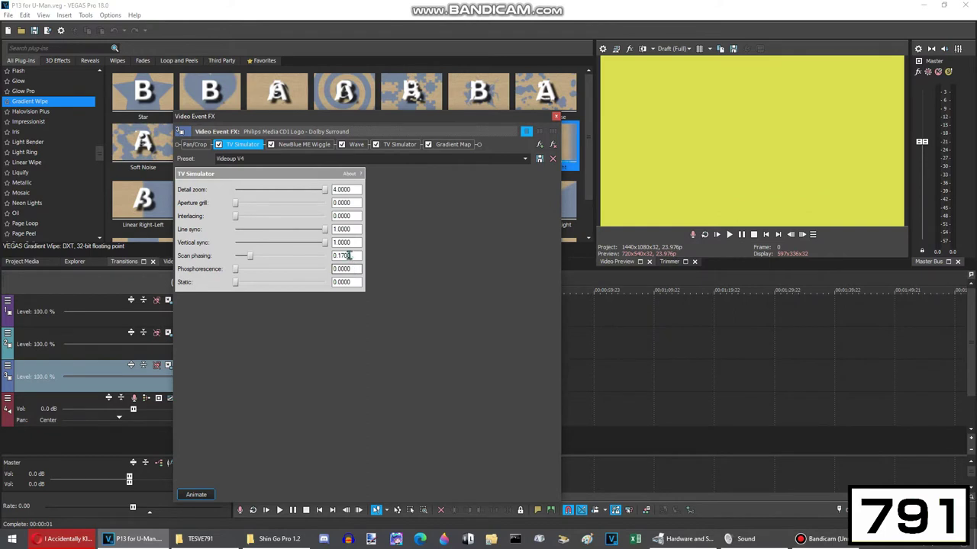
Review the NewBlue ME Wiggle, Wave and second TV Simulator settings in the logo clip's video effects chain.
{"action": "left_click", "coordinate": [326, 150]}
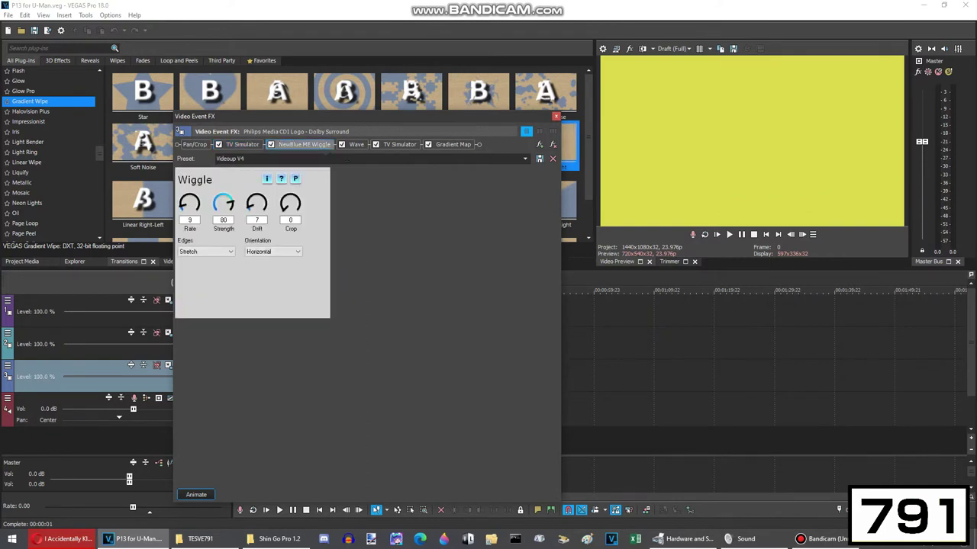
{"action": "left_click", "coordinate": [357, 145]}
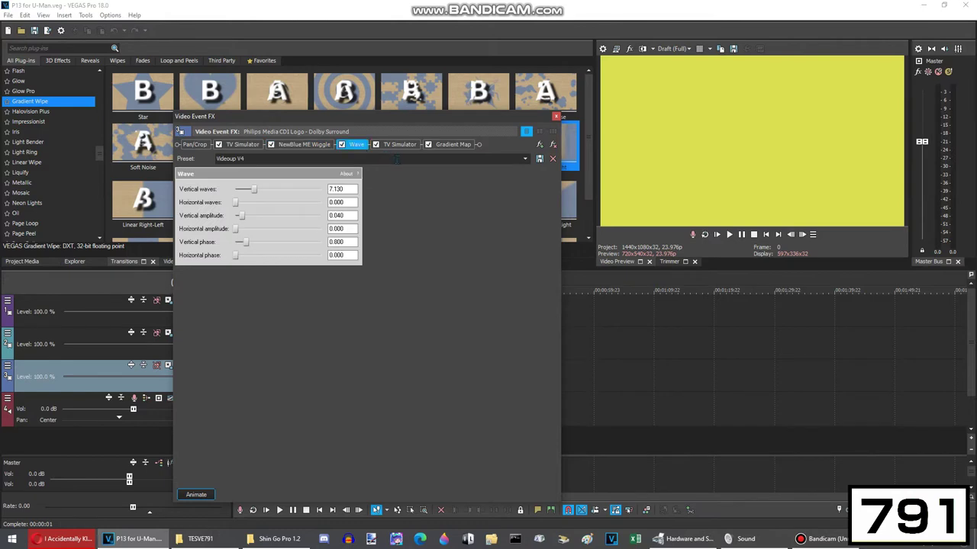
{"action": "left_click", "coordinate": [401, 147]}
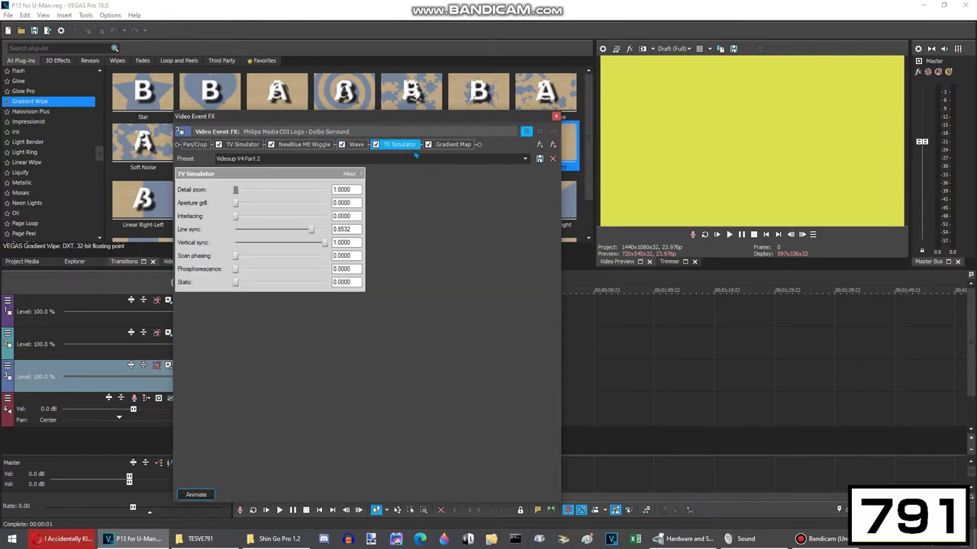
Examine the colour of each Gradient Map point in turn, and close the video effects window.
{"action": "left_click", "coordinate": [455, 145]}
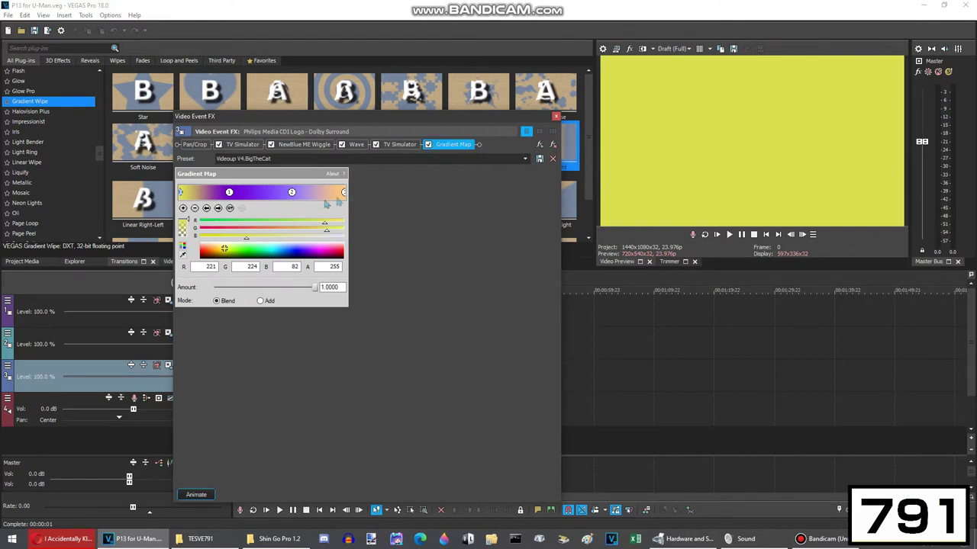
{"action": "left_click", "coordinate": [219, 208]}
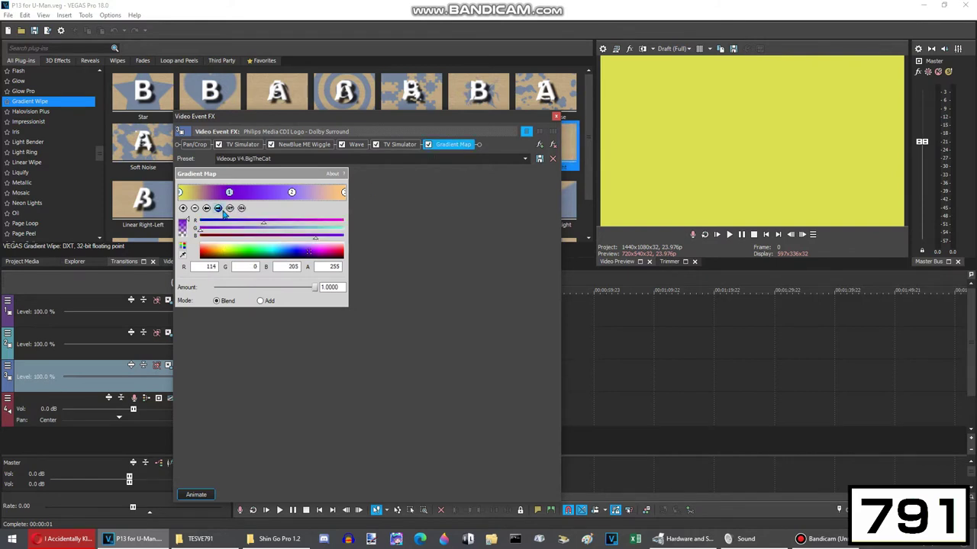
{"action": "left_click", "coordinate": [223, 213]}
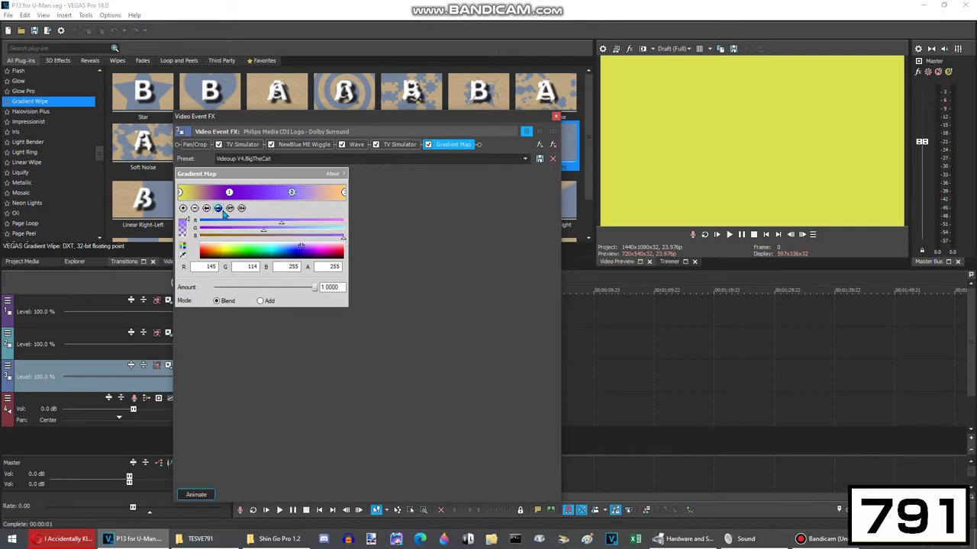
{"action": "left_click", "coordinate": [223, 213]}
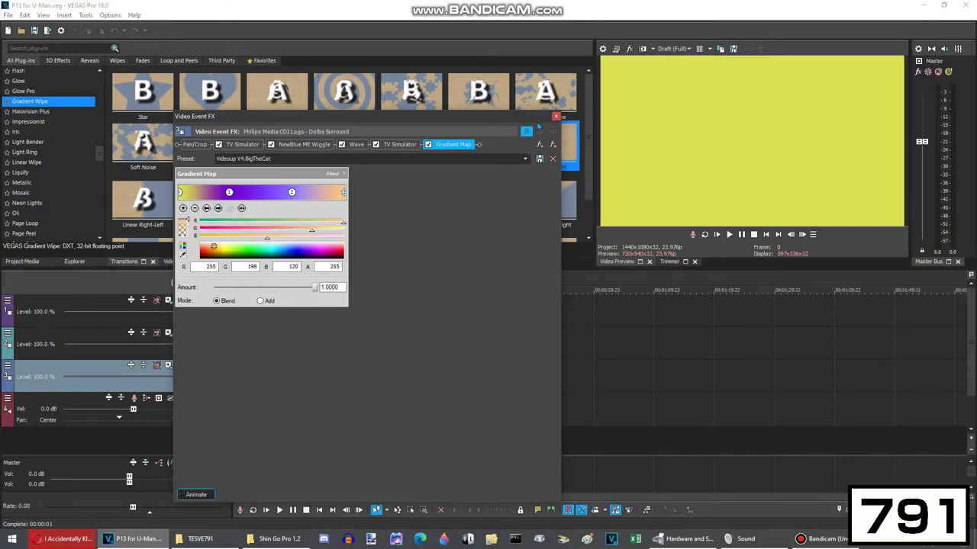
{"action": "left_click", "coordinate": [555, 117]}
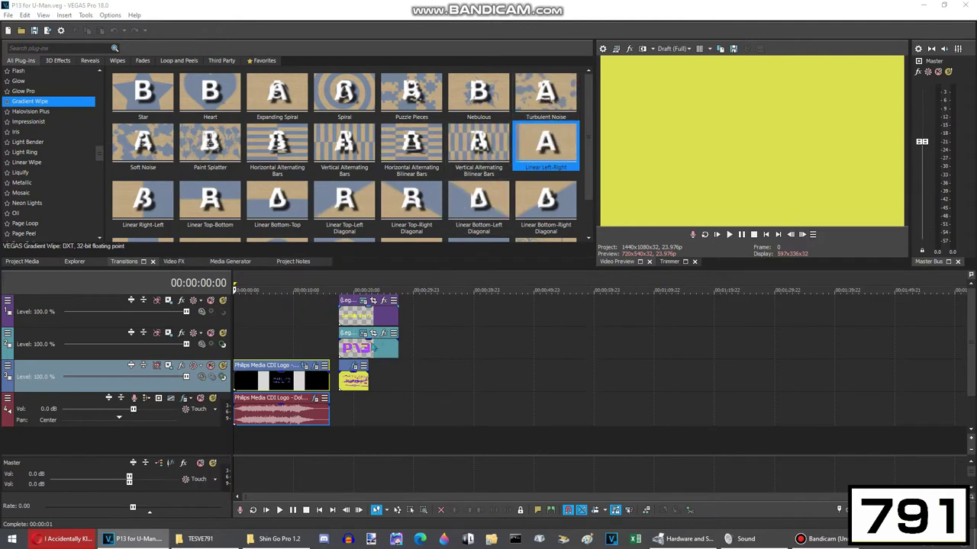
Review the Orange Vocoder, tb_grumblebum and IL Vocodex settings of the logo clip's audio effects chain, and close its window.
{"action": "left_click", "coordinate": [315, 398]}
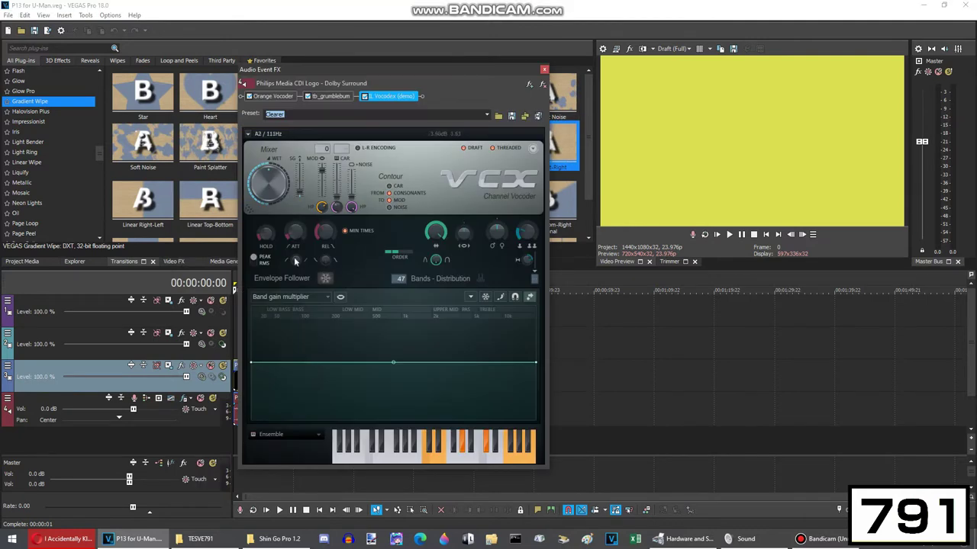
{"action": "left_click", "coordinate": [279, 98]}
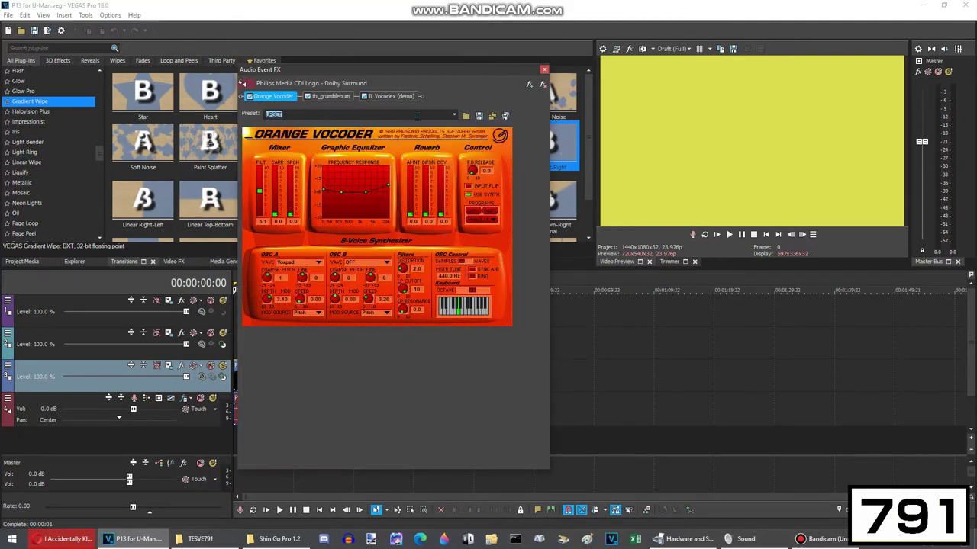
{"action": "left_click", "coordinate": [330, 96]}
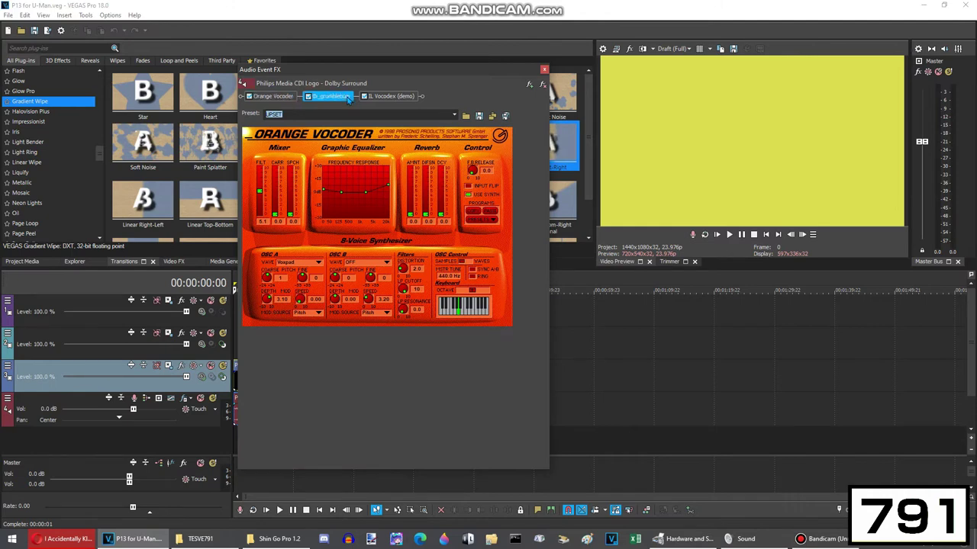
{"action": "left_click", "coordinate": [389, 98]}
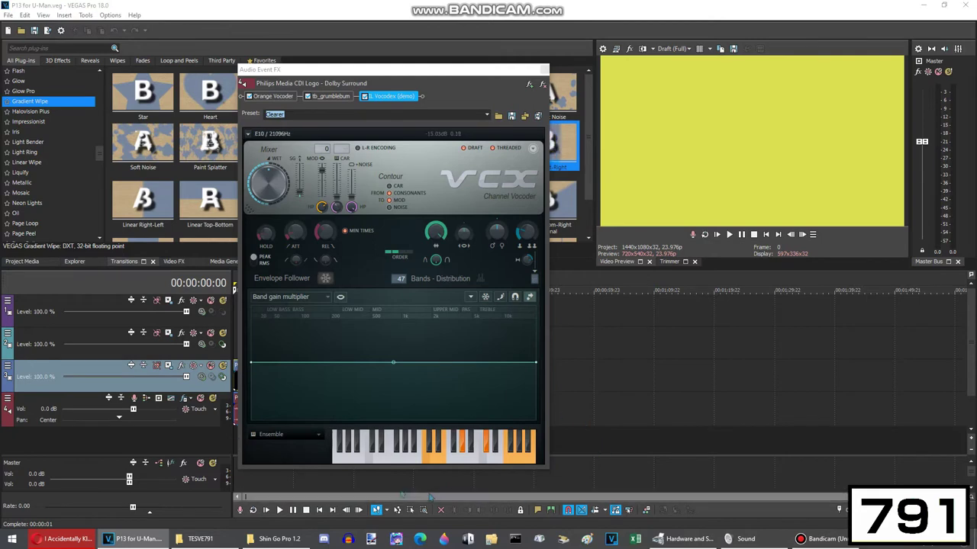
{"action": "left_click", "coordinate": [544, 70]}
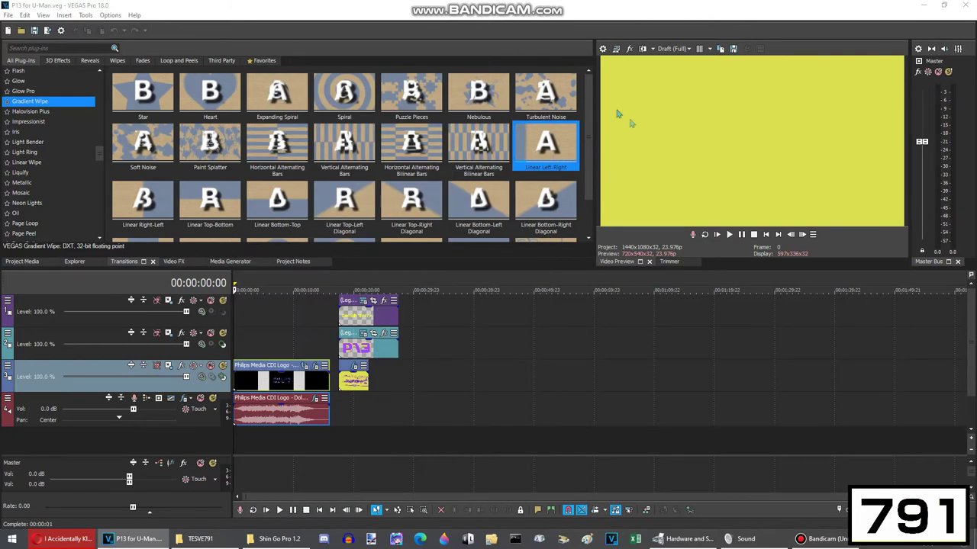
Play the P13 project's logo clip from the start to preview its effects, and stop once it ends.
{"action": "left_click", "coordinate": [729, 234]}
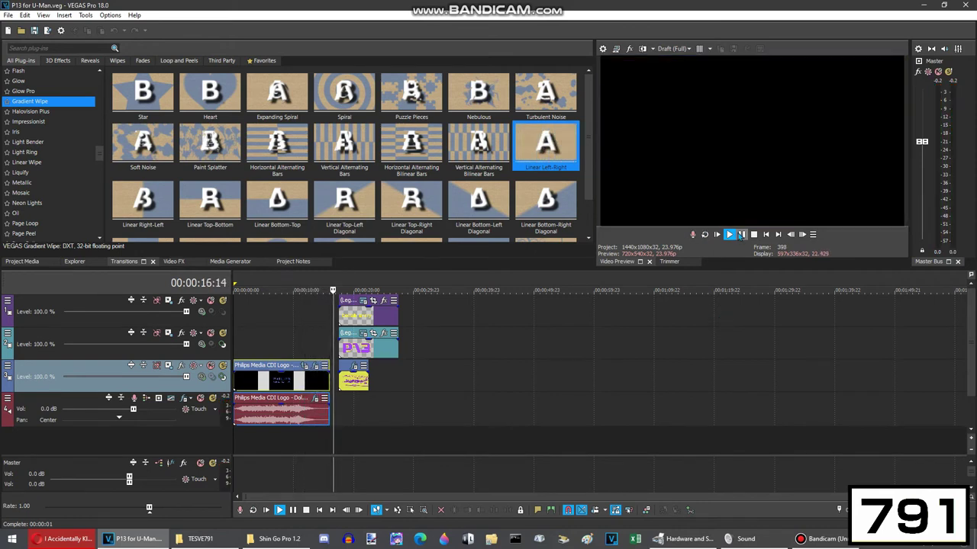
{"action": "key", "text": "space"}
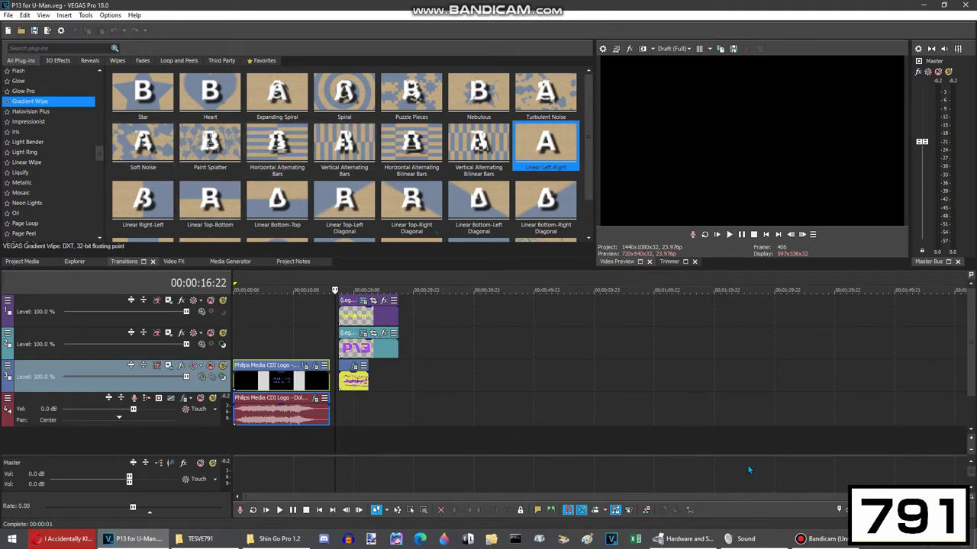
{"action": "left_click", "coordinate": [823, 538]}
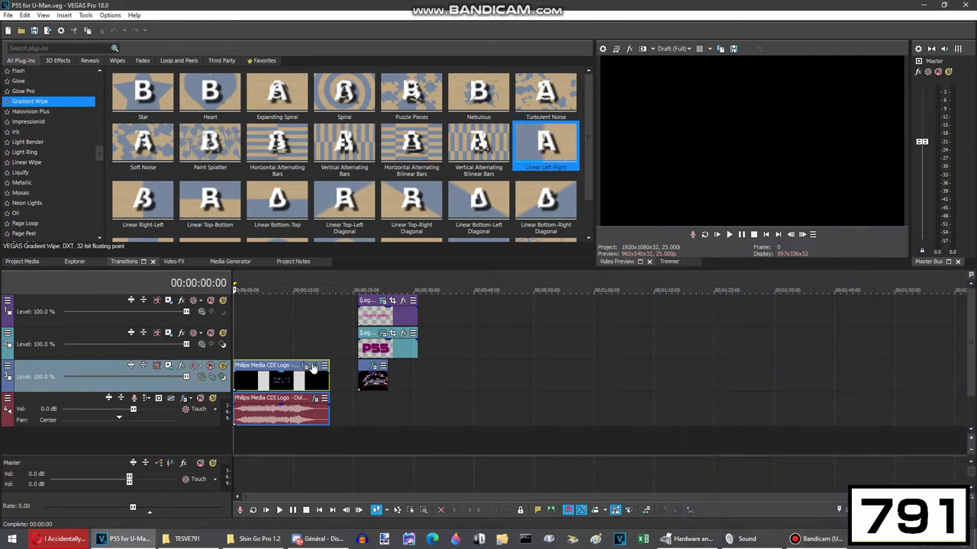
Review the Light Rays, Gradient Map and three NewBlue ME Wiggle settings in the P55 logo clip's video effects chain, and close its window.
{"action": "left_click", "coordinate": [316, 366]}
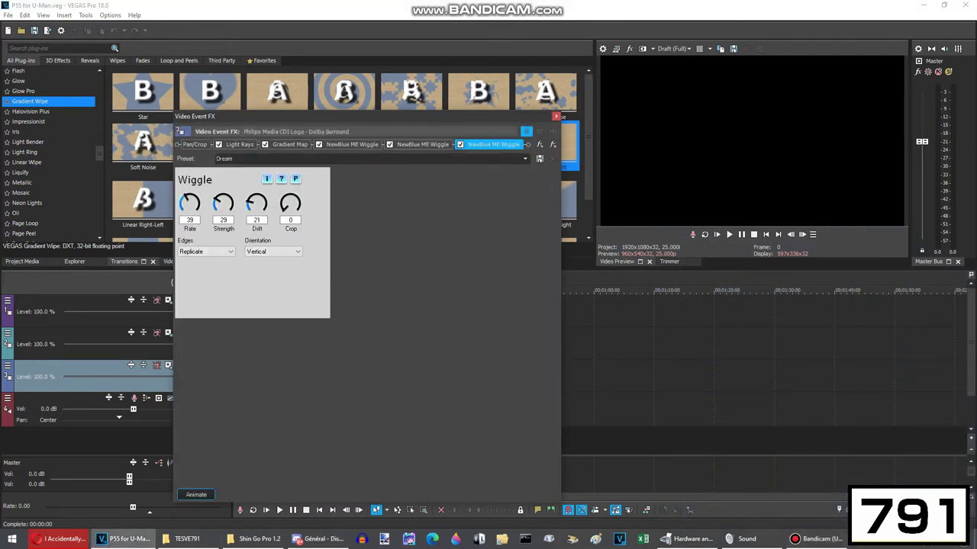
{"action": "left_click", "coordinate": [240, 145]}
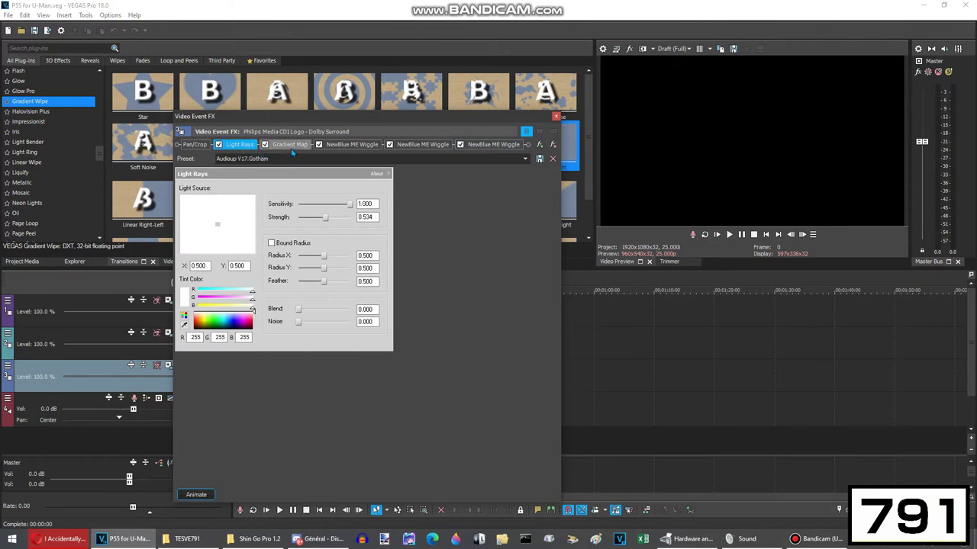
{"action": "left_click", "coordinate": [291, 145]}
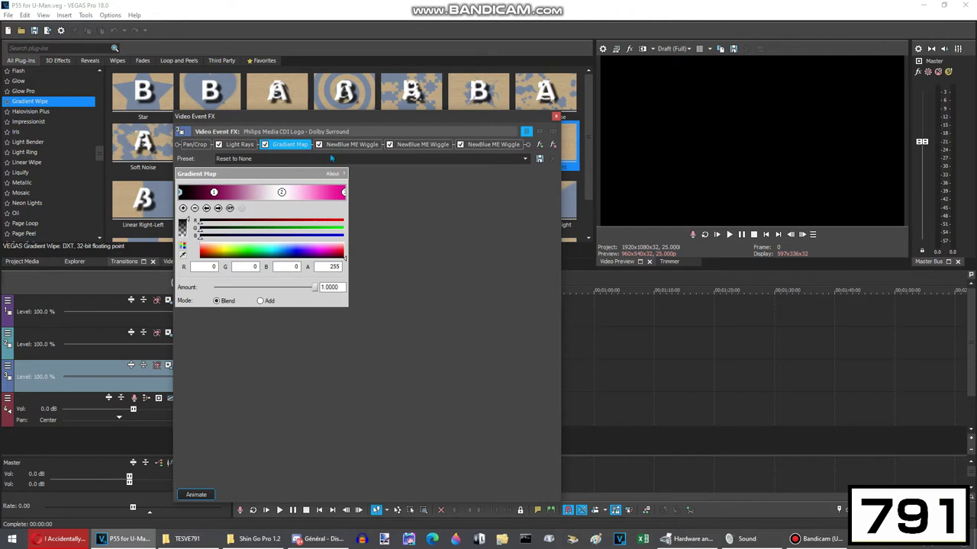
{"action": "left_click", "coordinate": [351, 145]}
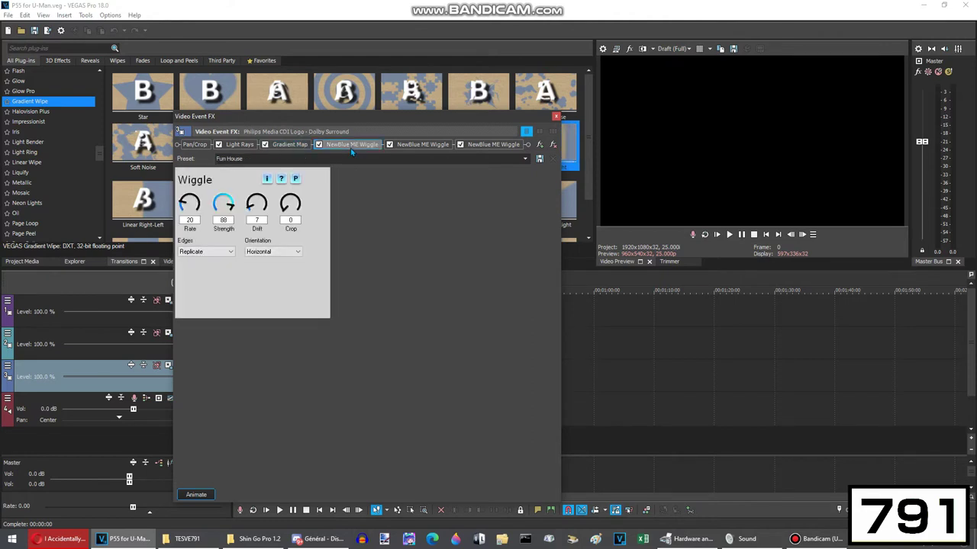
{"action": "left_click", "coordinate": [428, 149]}
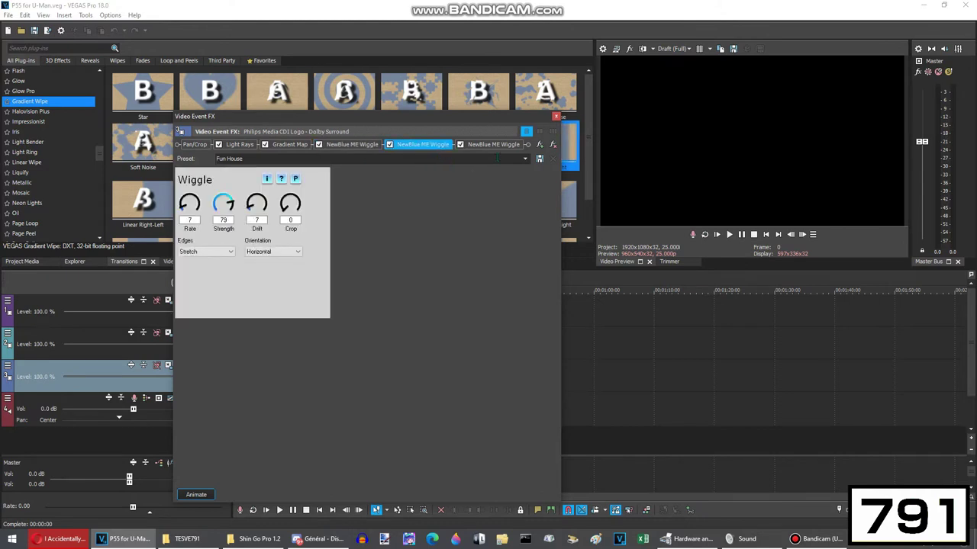
{"action": "left_click", "coordinate": [492, 145]}
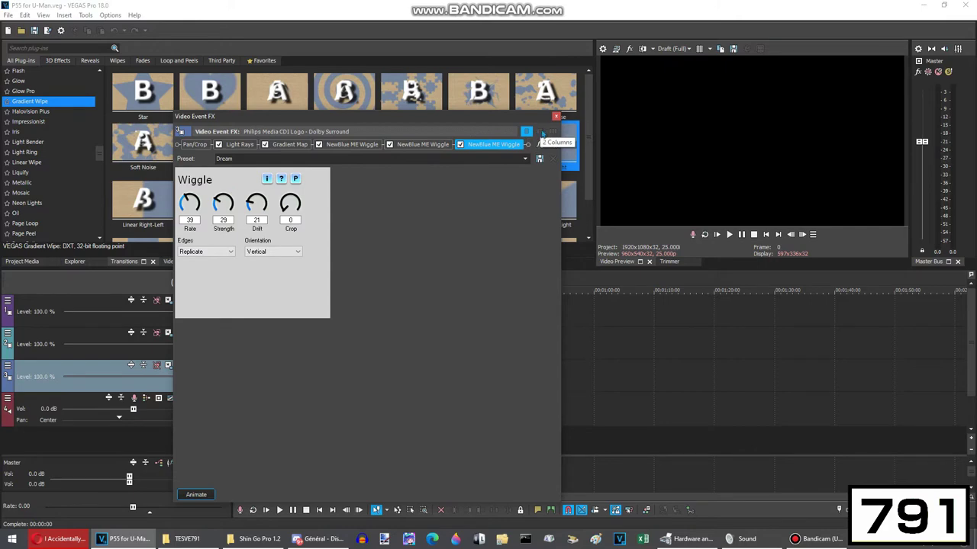
{"action": "left_click", "coordinate": [555, 116]}
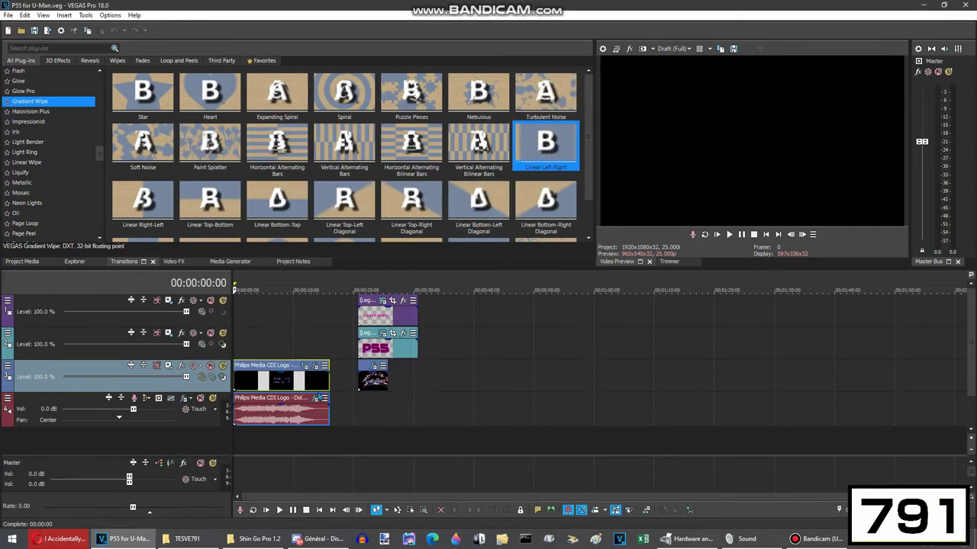
Open the logo clip's audio effects chain and review the ExpressFX Chorus and ExpressFX Delay settings.
{"action": "left_click", "coordinate": [315, 397]}
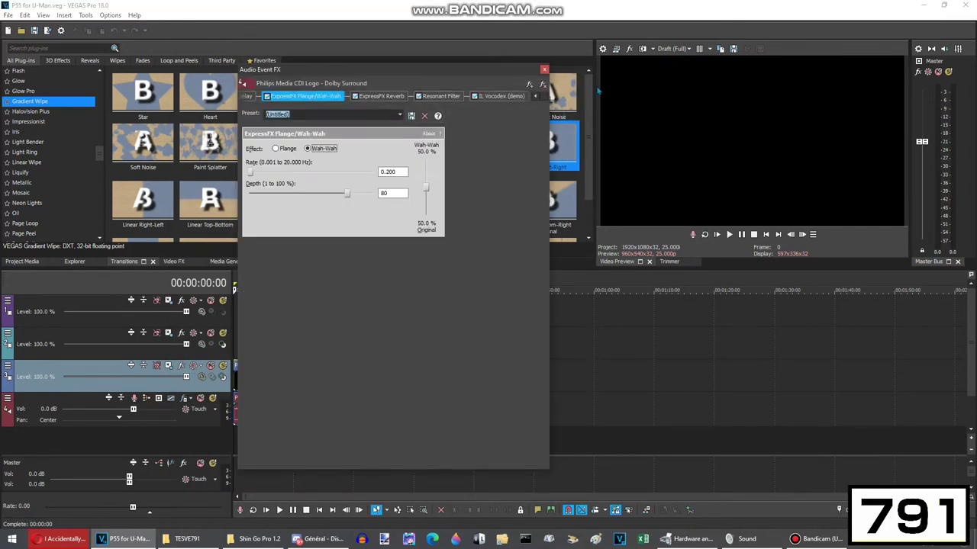
{"action": "left_click", "coordinate": [537, 97]}
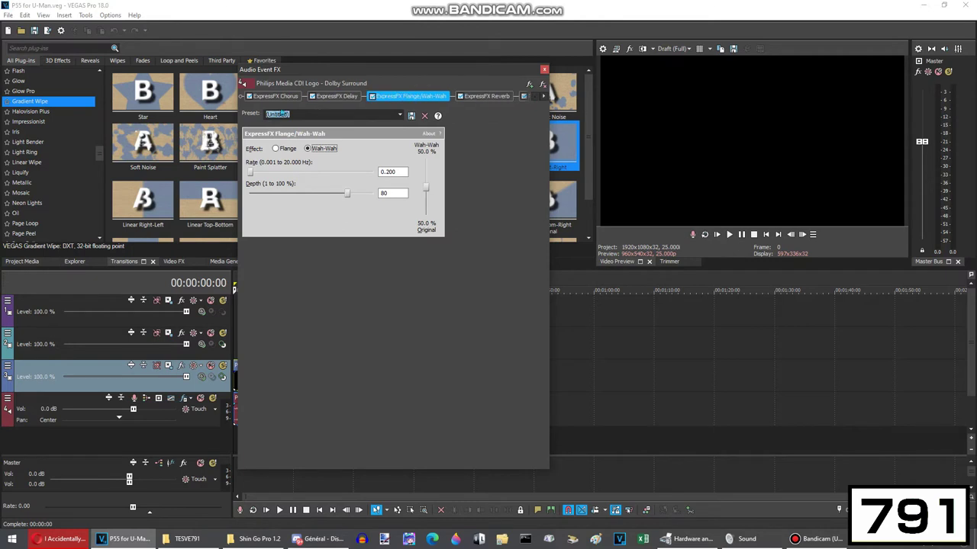
{"action": "left_click", "coordinate": [273, 96]}
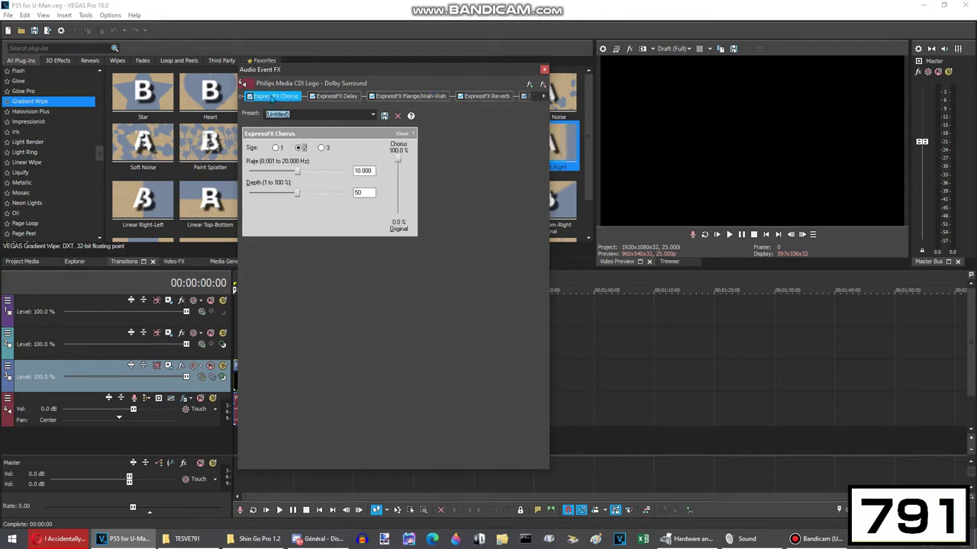
{"action": "left_click", "coordinate": [347, 98]}
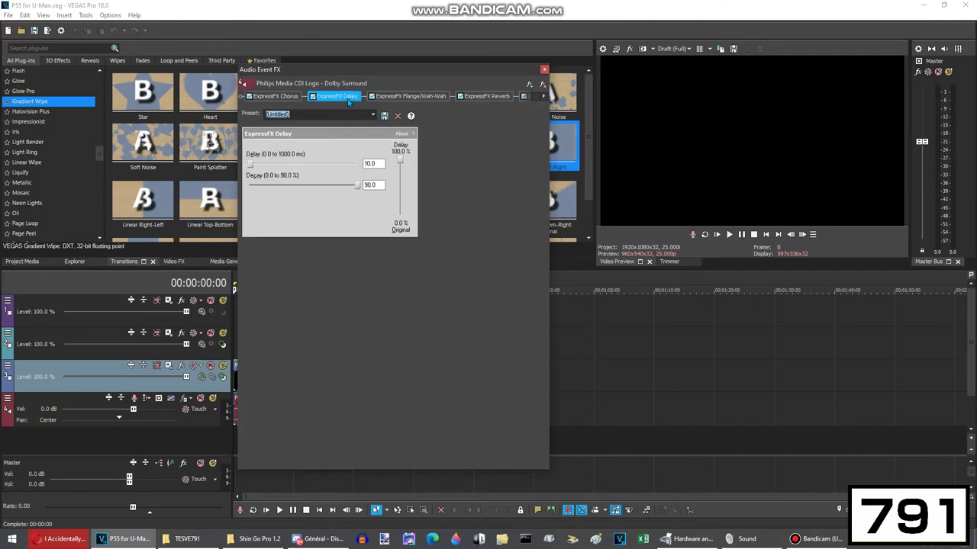
Apply the [Sys] Wacky 4 preset to the ExpressFX Chorus effect.
{"action": "left_click", "coordinate": [288, 96]}
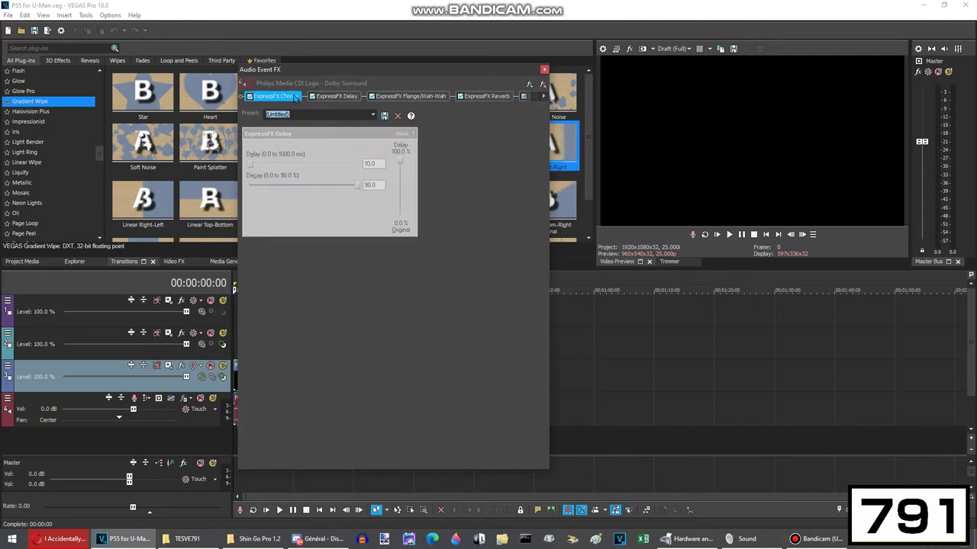
{"action": "left_click", "coordinate": [372, 115]}
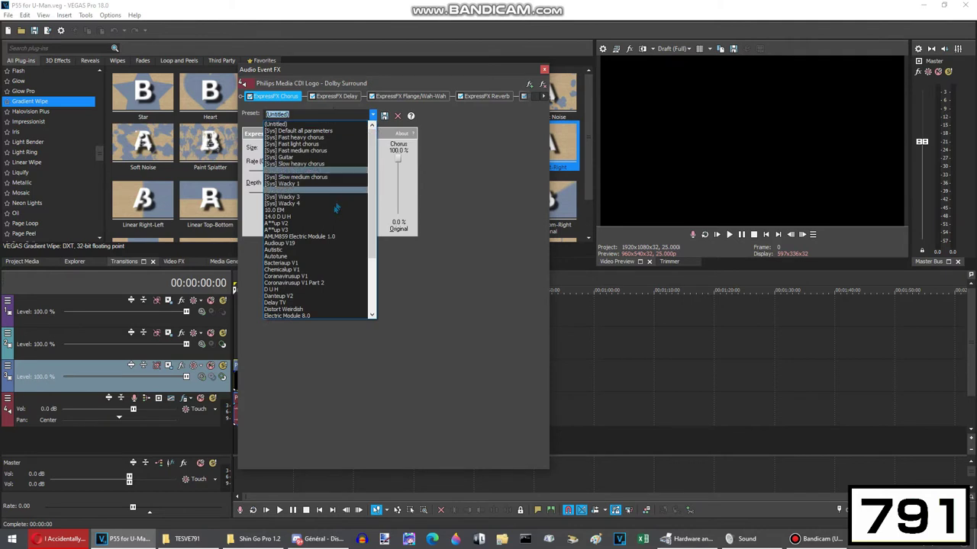
{"action": "left_click", "coordinate": [329, 204]}
Apply the [Sys] Robot preset to the ExpressFX Delay effect.
{"action": "left_click", "coordinate": [336, 96]}
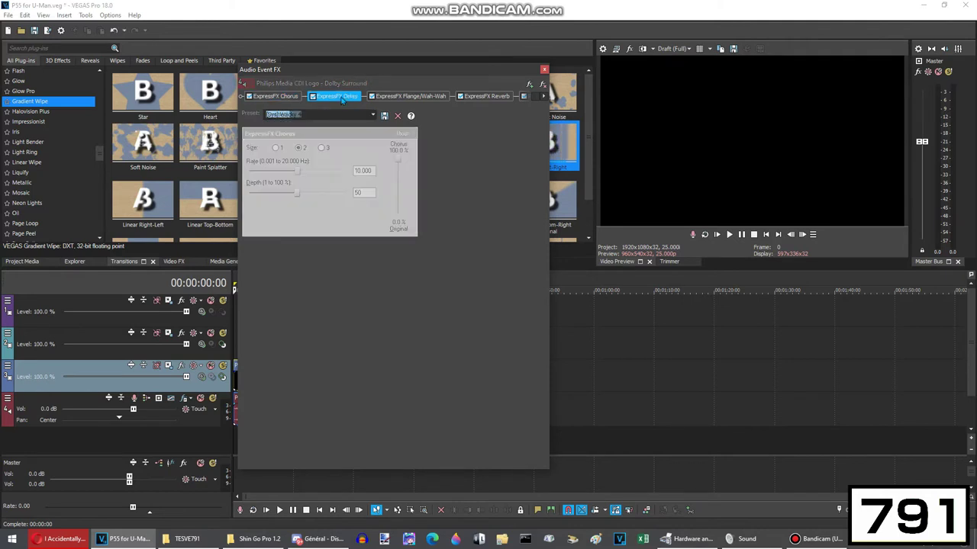
{"action": "left_click", "coordinate": [373, 116]}
{"action": "left_click", "coordinate": [373, 116]}
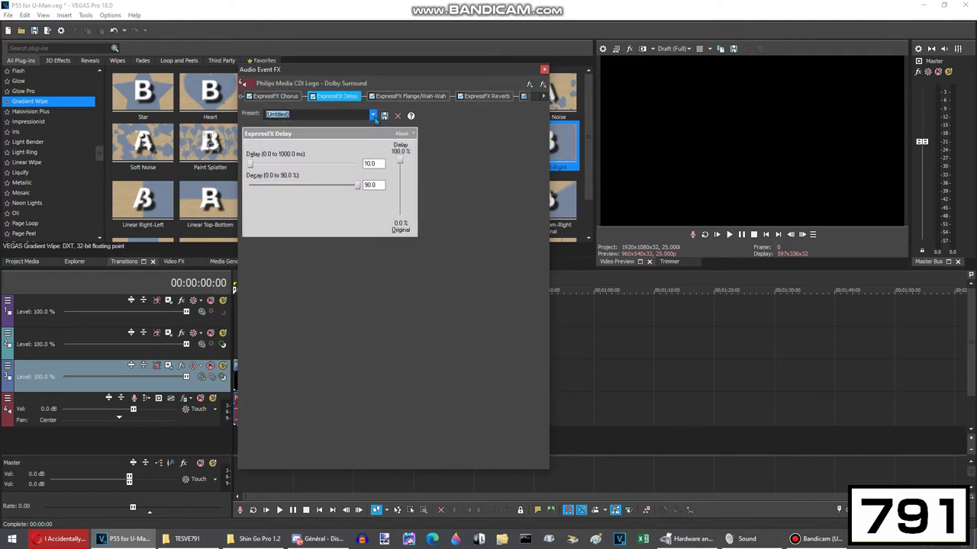
{"action": "left_click", "coordinate": [373, 116]}
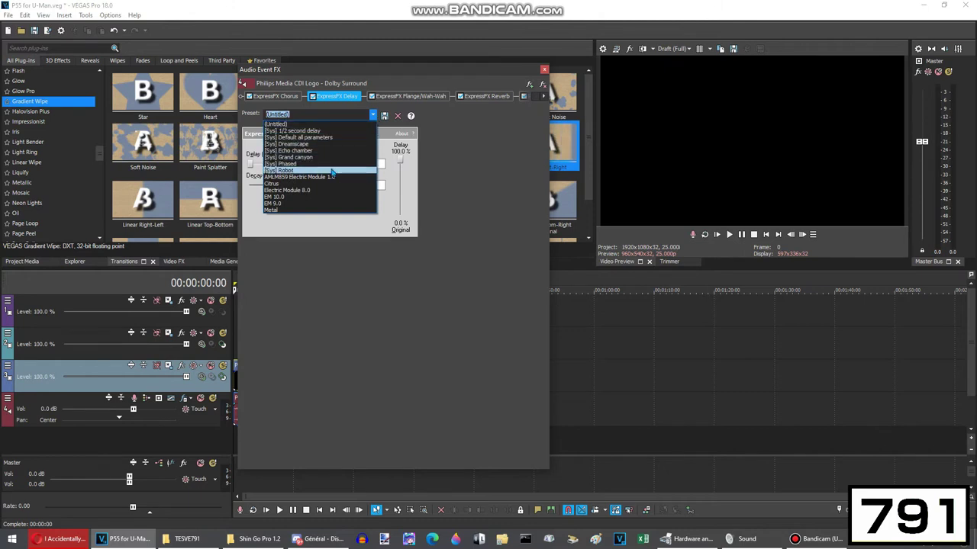
{"action": "left_click", "coordinate": [366, 168]}
Apply the [Sys] Slow wah preset to the ExpressFX Flange/Wah-Wah effect in the logo clip's audio chain.
{"action": "left_click", "coordinate": [403, 98]}
{"action": "left_click", "coordinate": [399, 116]}
{"action": "left_click", "coordinate": [399, 116]}
{"action": "left_click", "coordinate": [399, 116]}
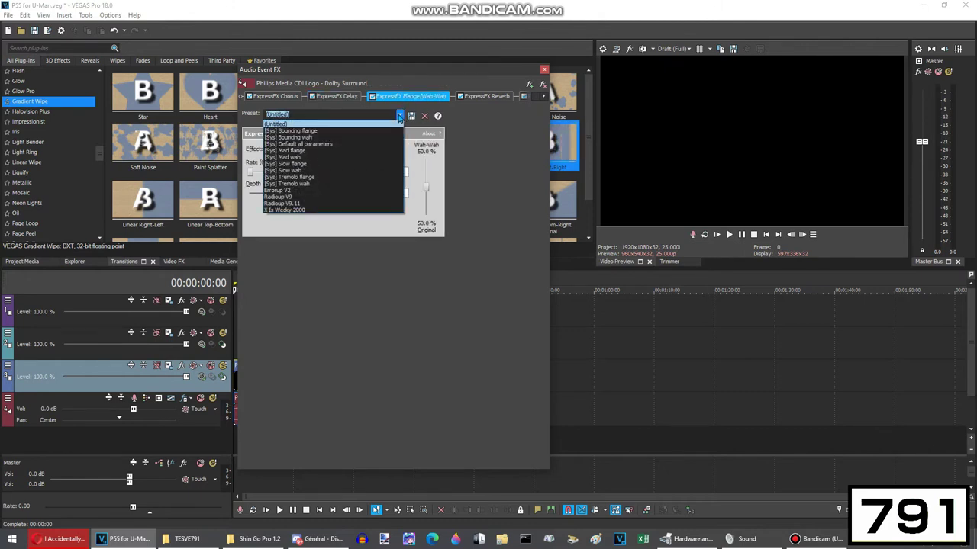
{"action": "left_click", "coordinate": [399, 116]}
{"action": "left_click", "coordinate": [399, 116]}
{"action": "left_click", "coordinate": [355, 170]}
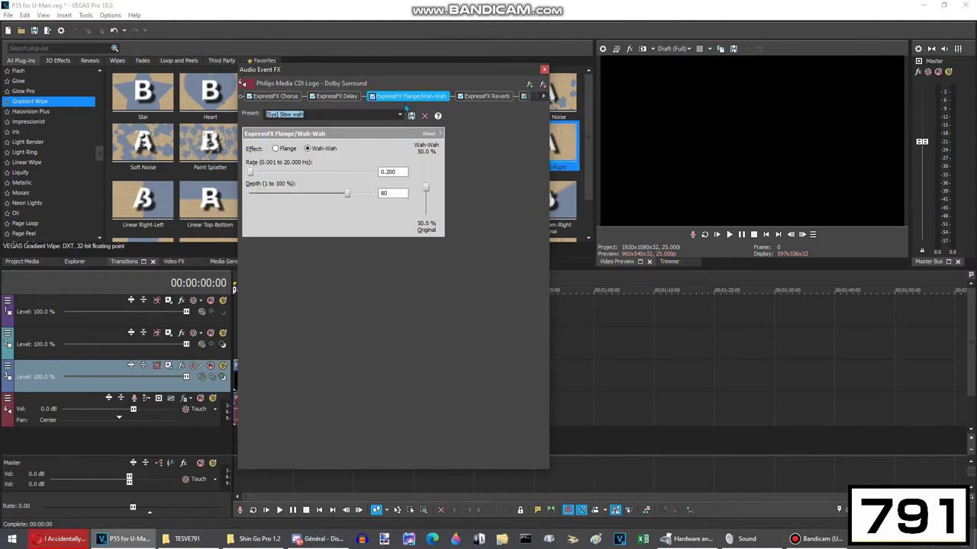
Apply the [Sys] Dream-verb preset to the ExpressFX Reverb effect.
{"action": "left_click", "coordinate": [481, 96]}
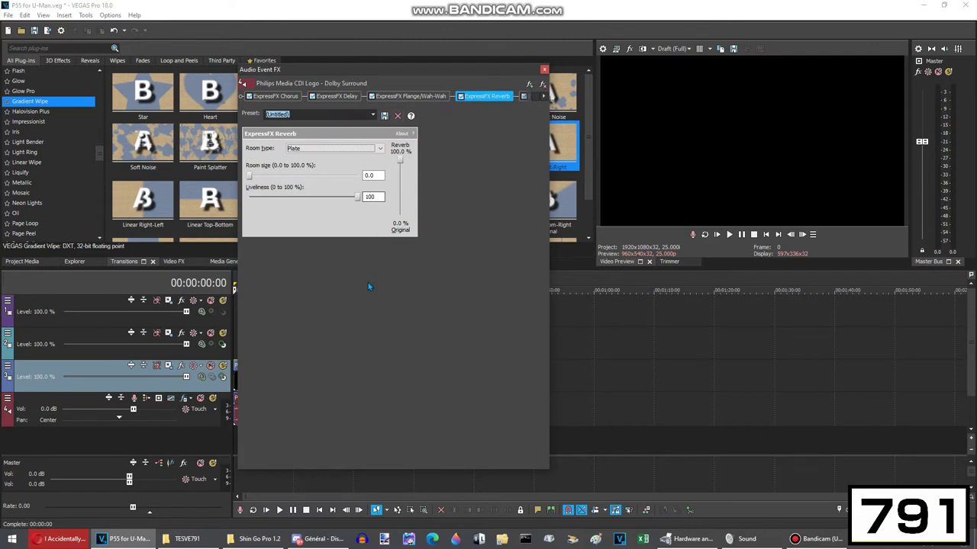
{"action": "left_click", "coordinate": [373, 116]}
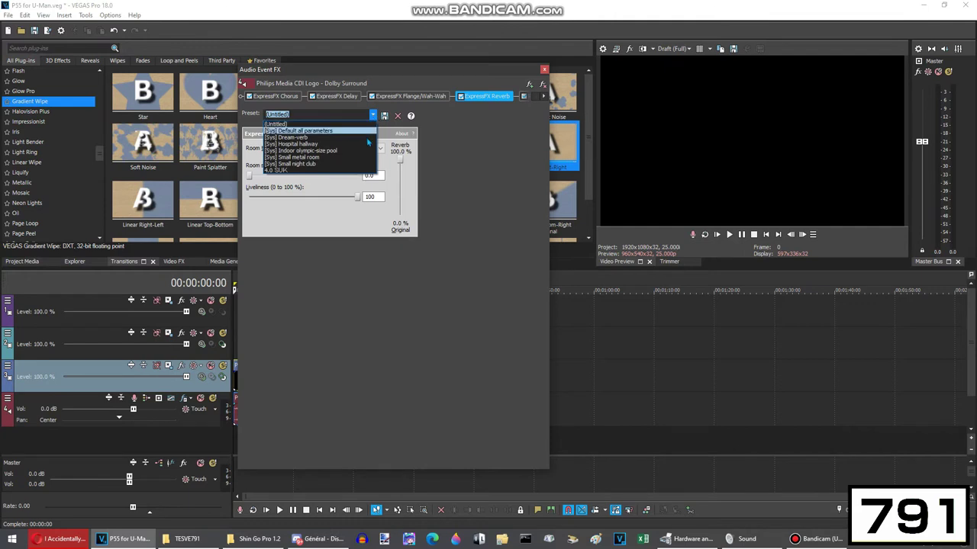
{"action": "left_click", "coordinate": [368, 137]}
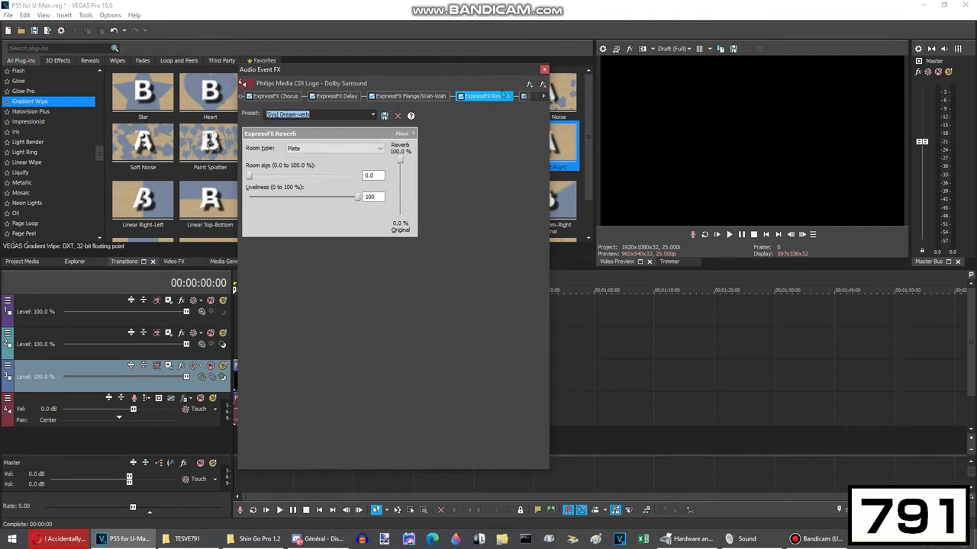
Apply the [Sys] Teenage Late-Night Radio by the Bed preset to the Resonant Filter effect.
{"action": "left_click", "coordinate": [543, 96]}
{"action": "left_click", "coordinate": [515, 97]}
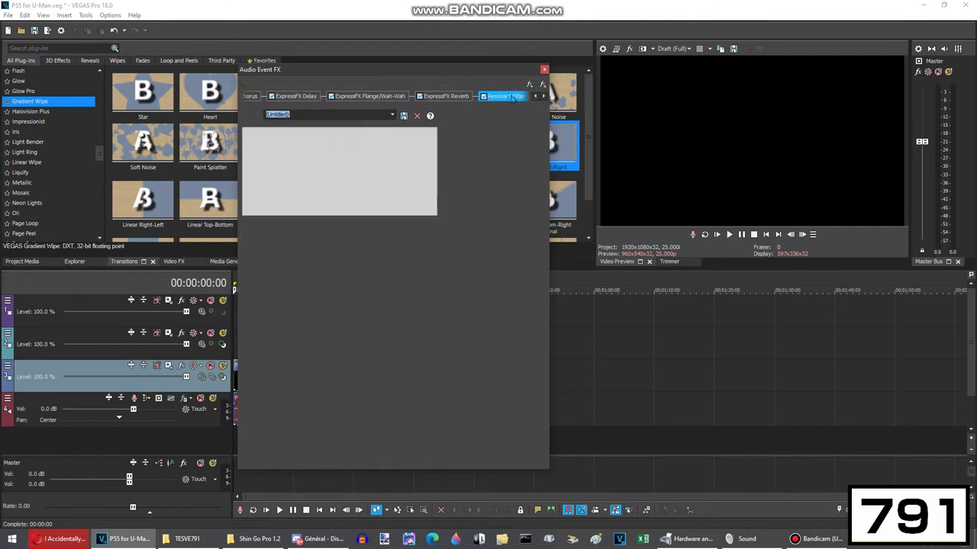
{"action": "left_click", "coordinate": [392, 116]}
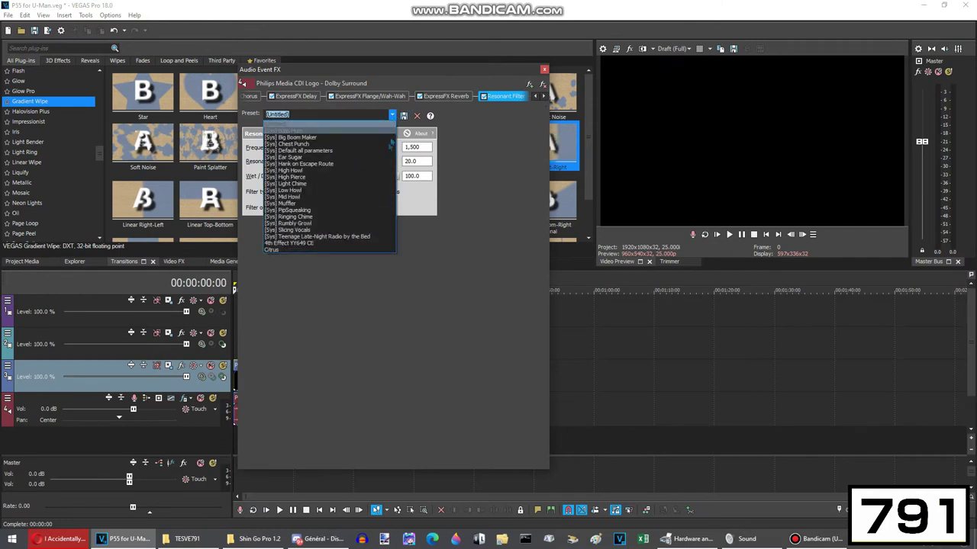
{"action": "left_click", "coordinate": [382, 237]}
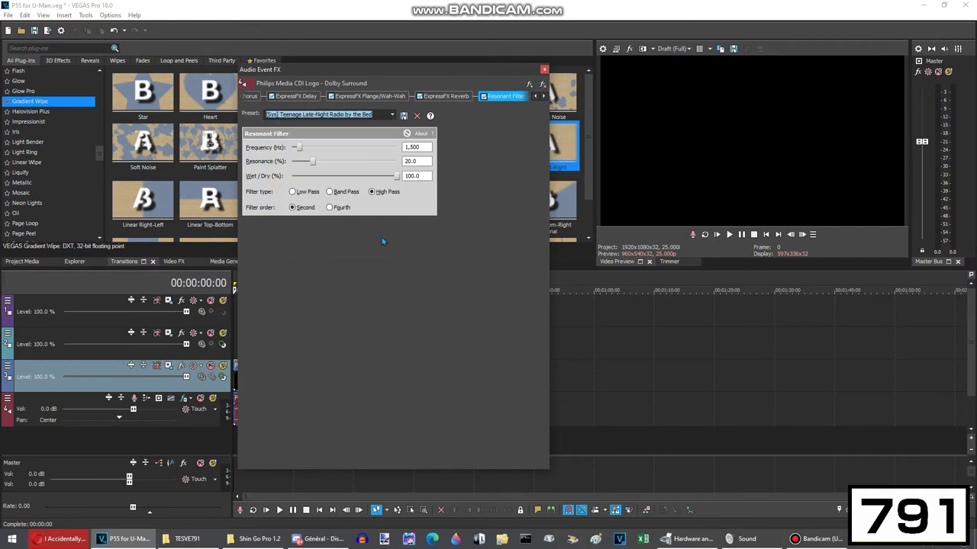
Review the IL Vocodex settings at the end of the audio chain, and play back the P55 logo clip with the effects window closed.
{"action": "left_click", "coordinate": [545, 97]}
{"action": "left_click", "coordinate": [501, 96]}
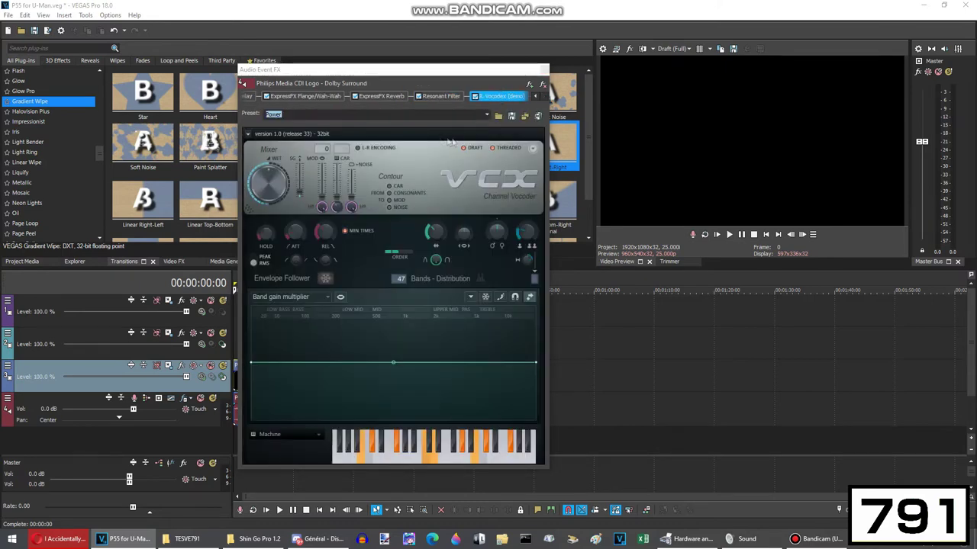
{"action": "left_click", "coordinate": [544, 69]}
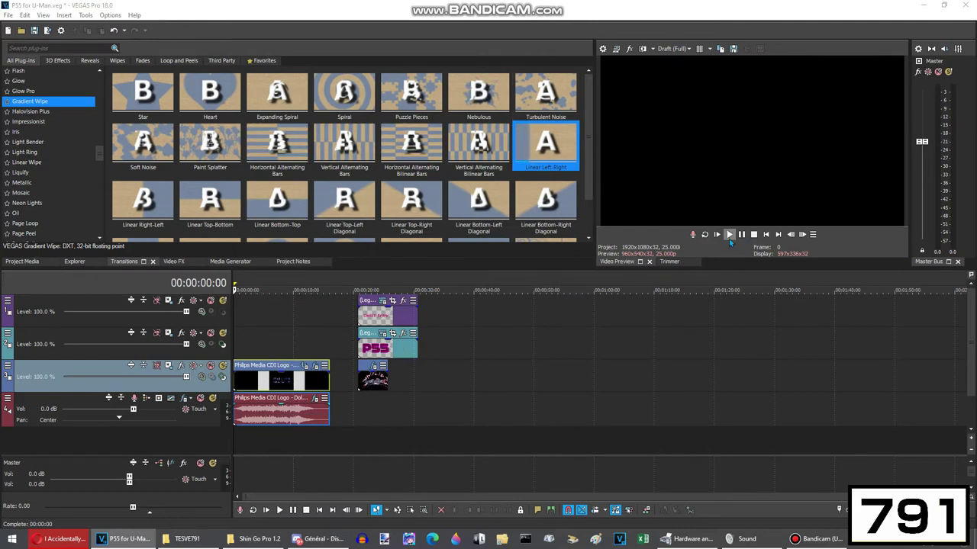
{"action": "left_click", "coordinate": [729, 234]}
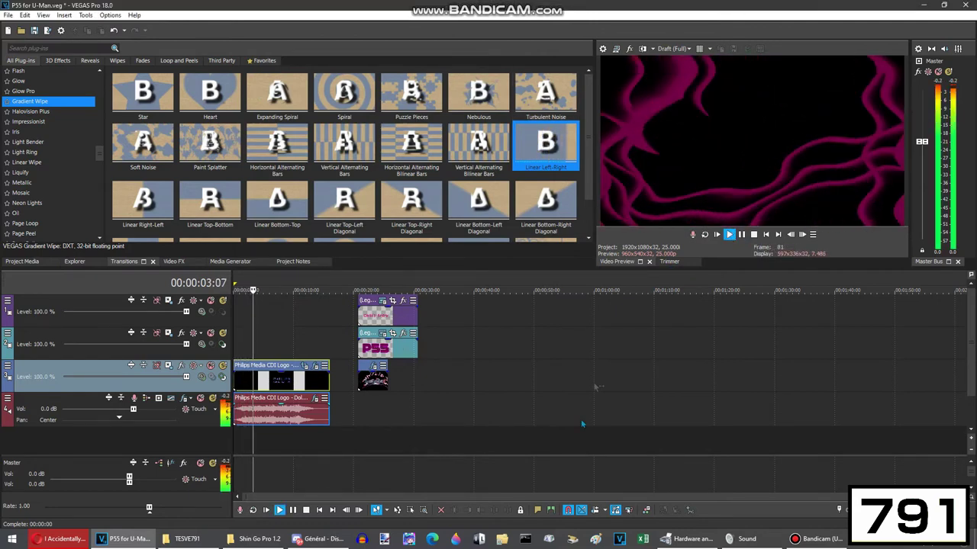
{"action": "left_click", "coordinate": [741, 235]}
{"action": "left_click", "coordinate": [817, 538]}
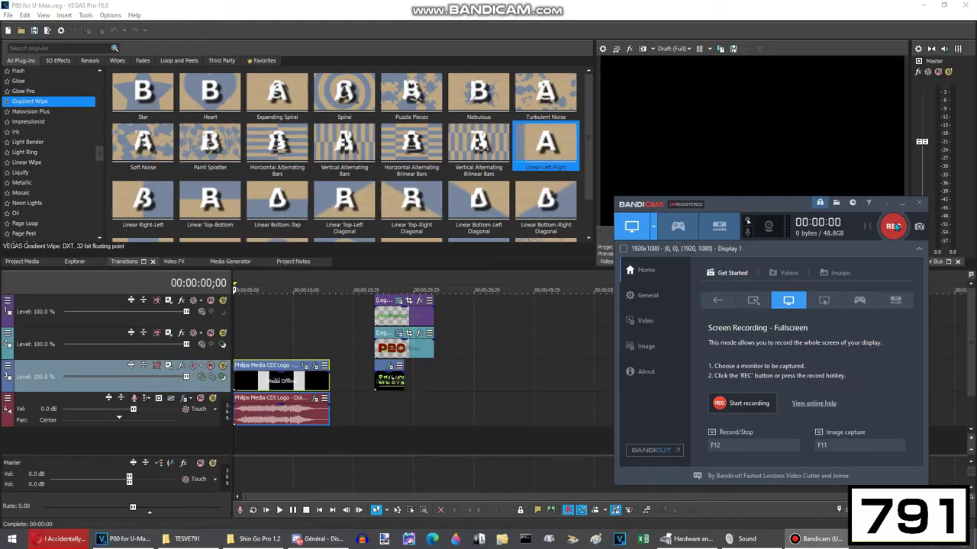
{"action": "key", "text": "F12"}
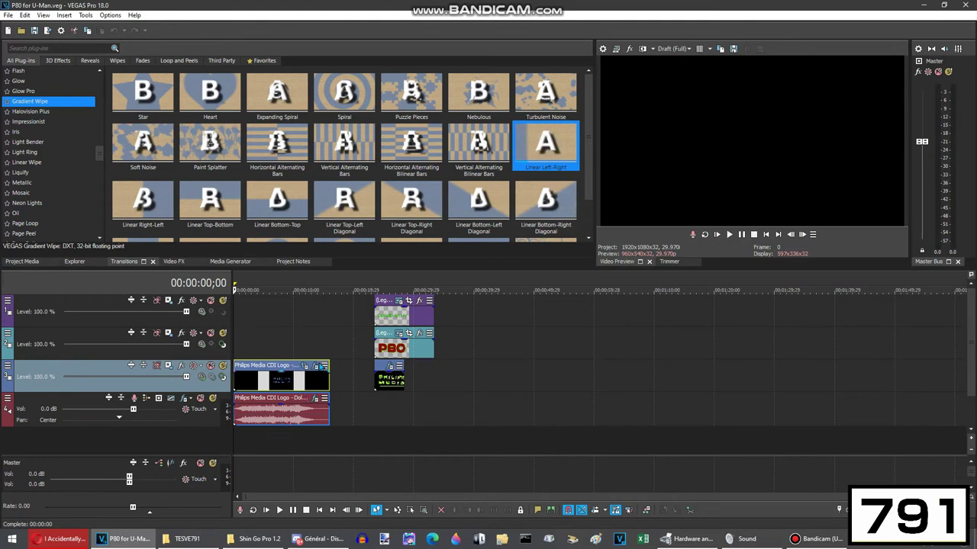
Open the P80 logo clip's video effects chain and choose a saved preset with an amount of 0.087 for the first Swirl effect.
{"action": "left_click", "coordinate": [314, 368]}
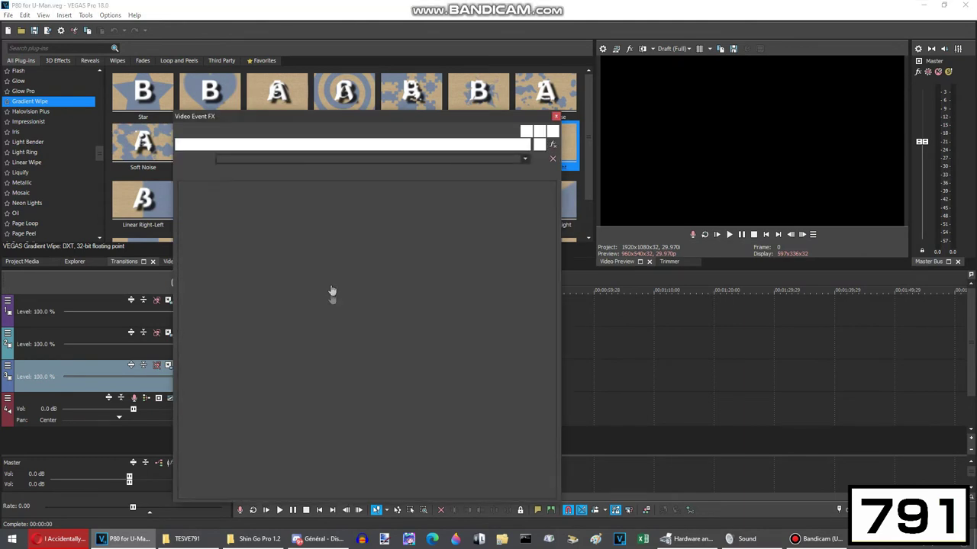
{"action": "left_click", "coordinate": [239, 148]}
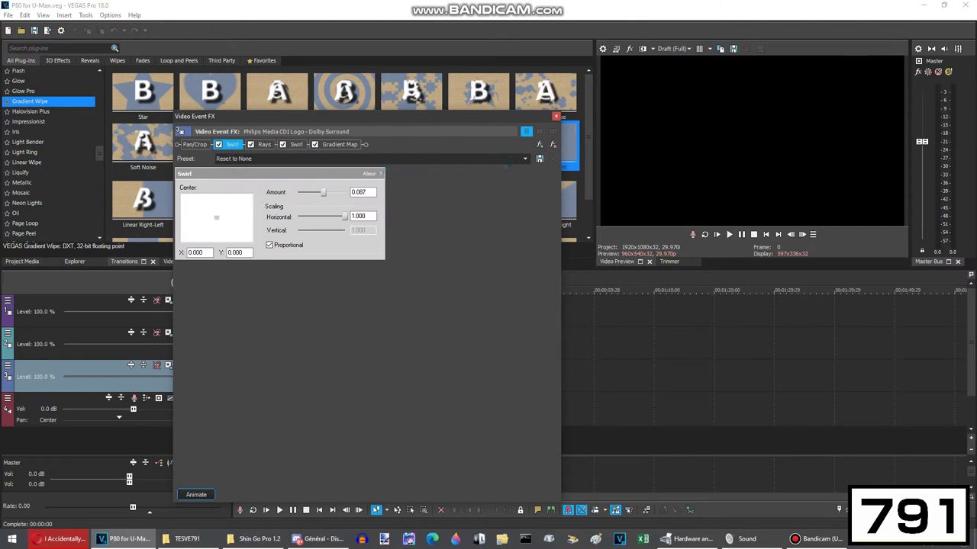
{"action": "left_click", "coordinate": [525, 159]}
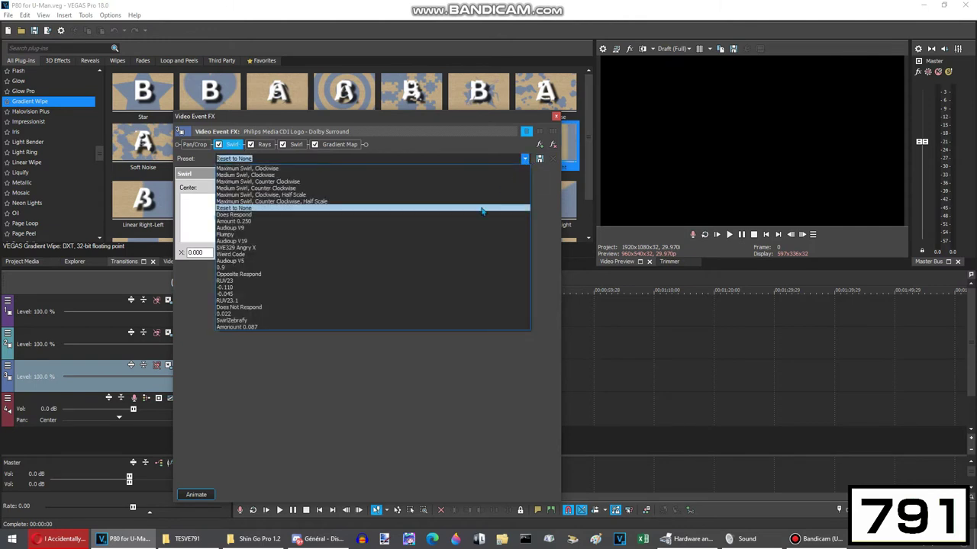
{"action": "left_click", "coordinate": [319, 303]}
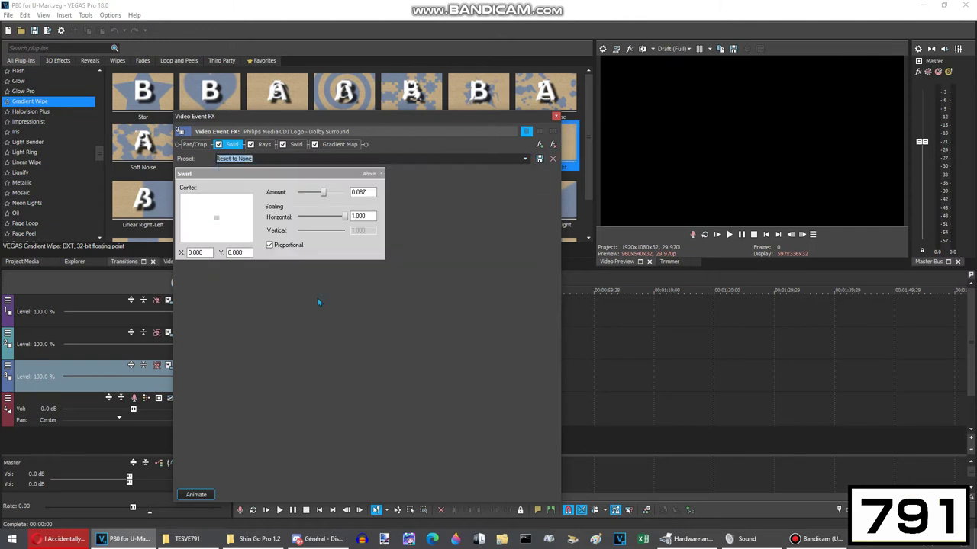
Apply the SwirlRays preset to the Rays effect in the P80 logo clip's video chain.
{"action": "left_click", "coordinate": [267, 147]}
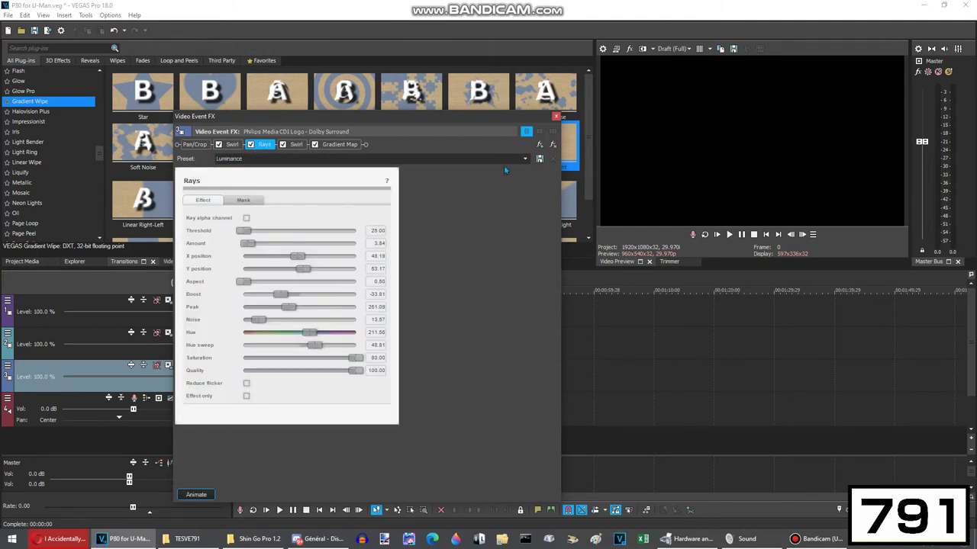
{"action": "left_click", "coordinate": [525, 159]}
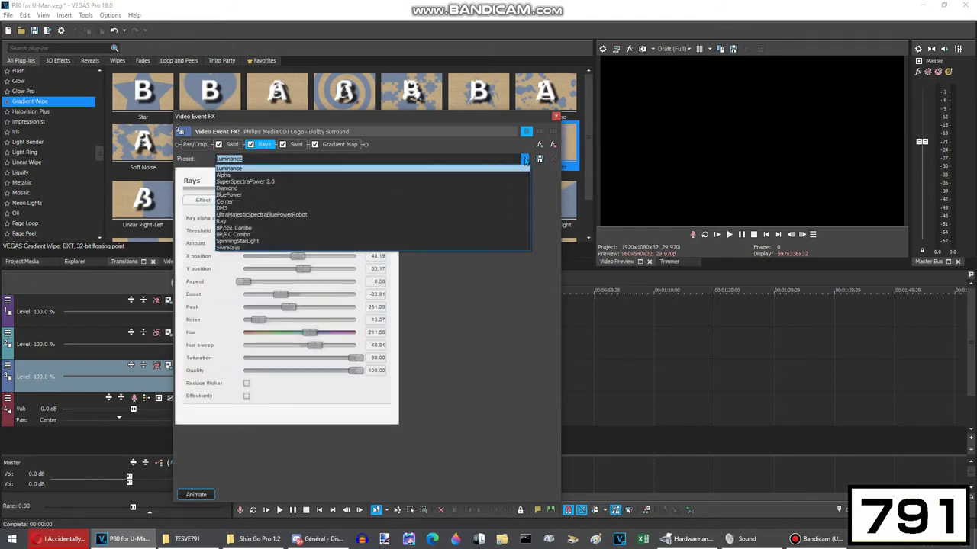
{"action": "left_click", "coordinate": [355, 249]}
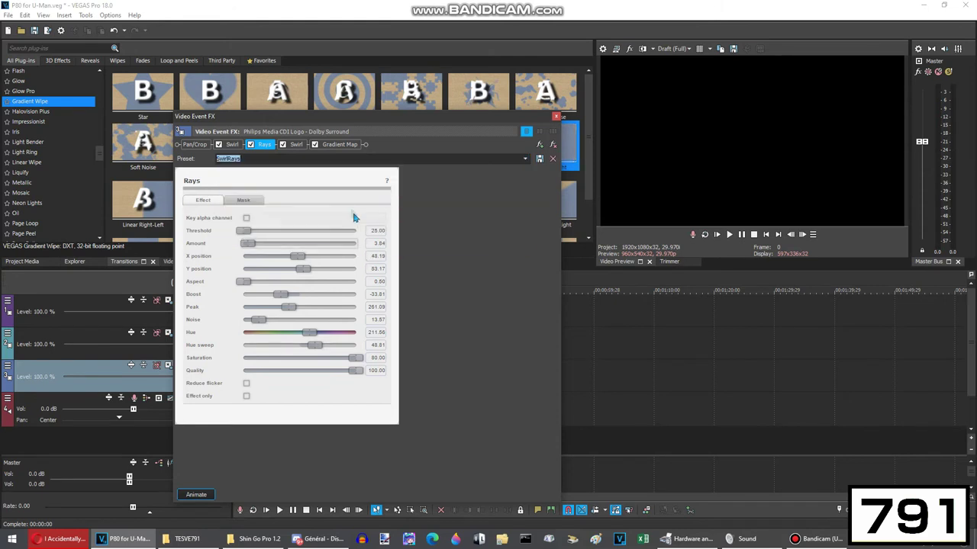
Review the second Swirl effect and each Gradient Map control point's colour, and close the video effects window.
{"action": "left_click", "coordinate": [298, 145]}
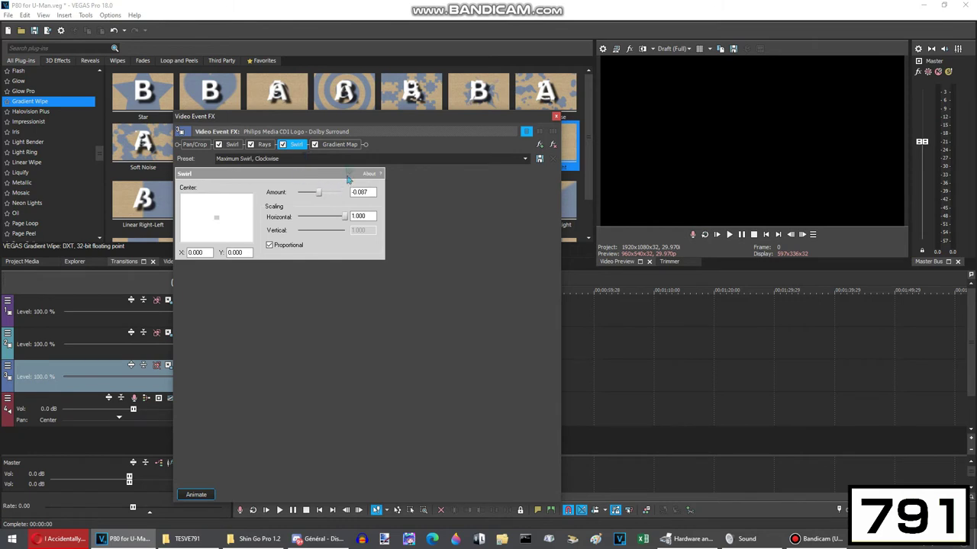
{"action": "left_click", "coordinate": [339, 145]}
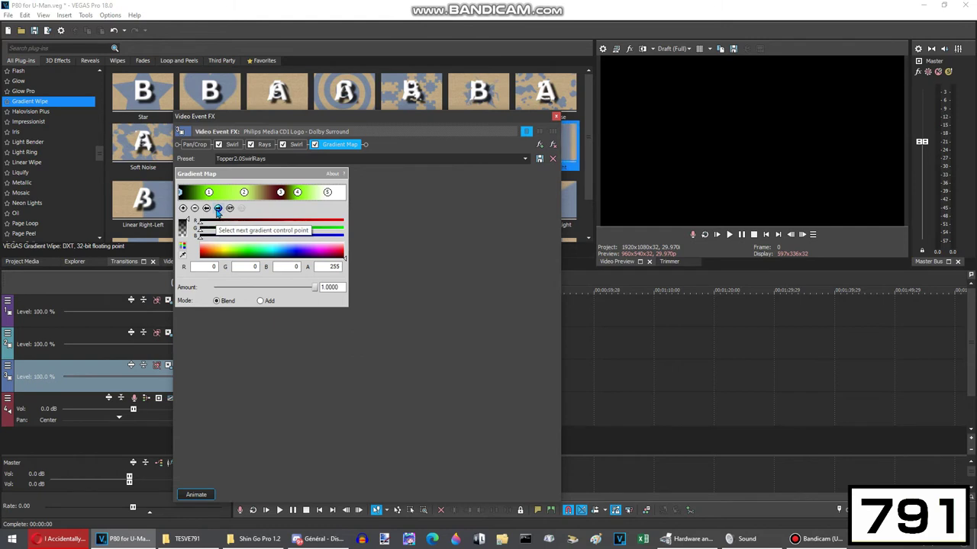
{"action": "left_click", "coordinate": [217, 208]}
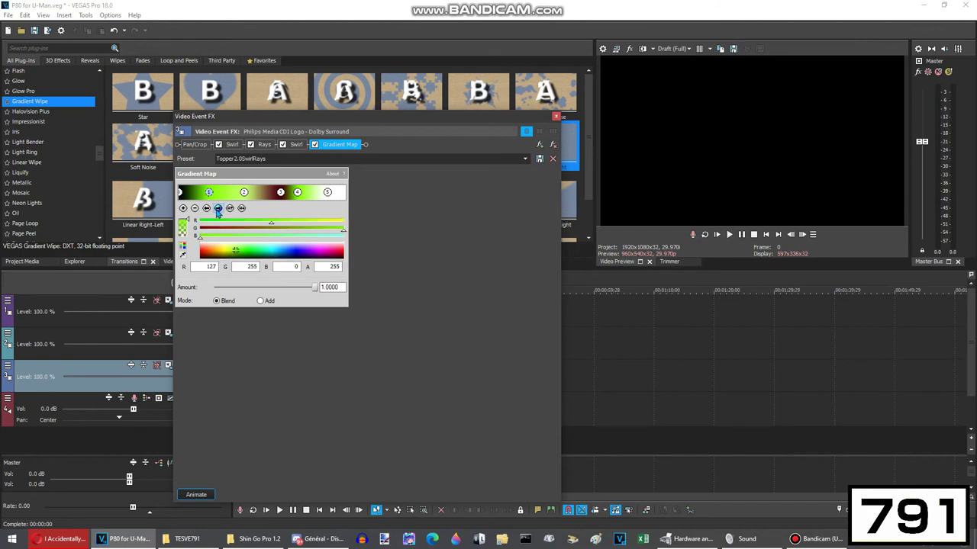
{"action": "left_click", "coordinate": [218, 208]}
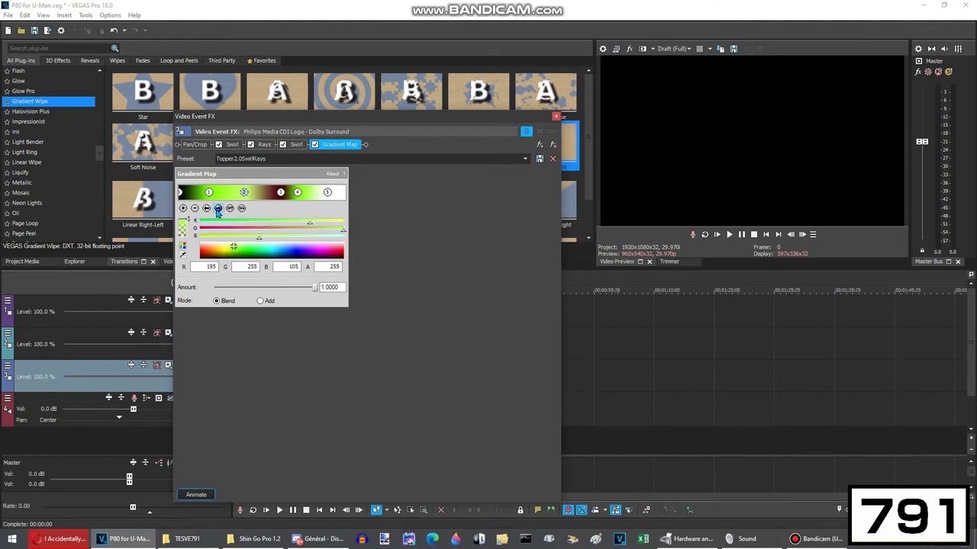
{"action": "left_click", "coordinate": [218, 208]}
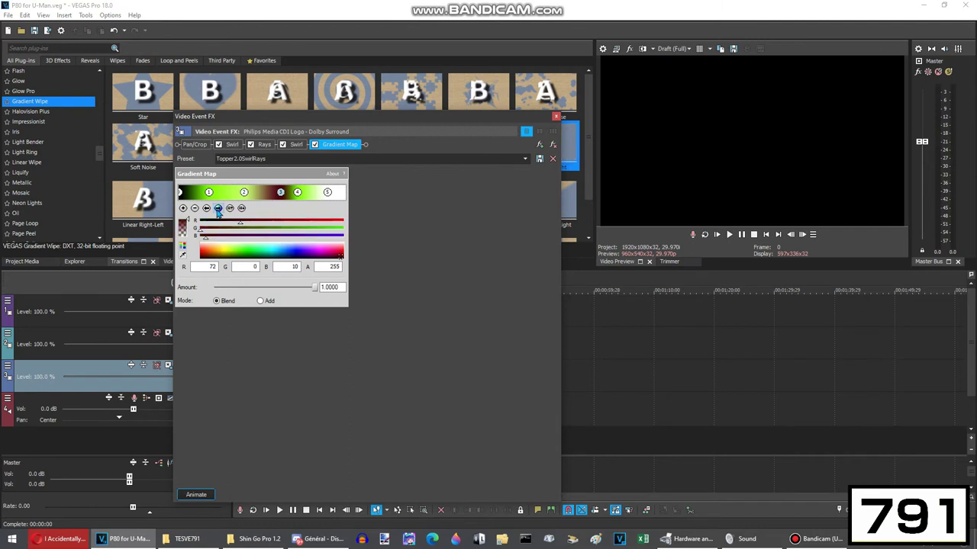
{"action": "left_click", "coordinate": [218, 208]}
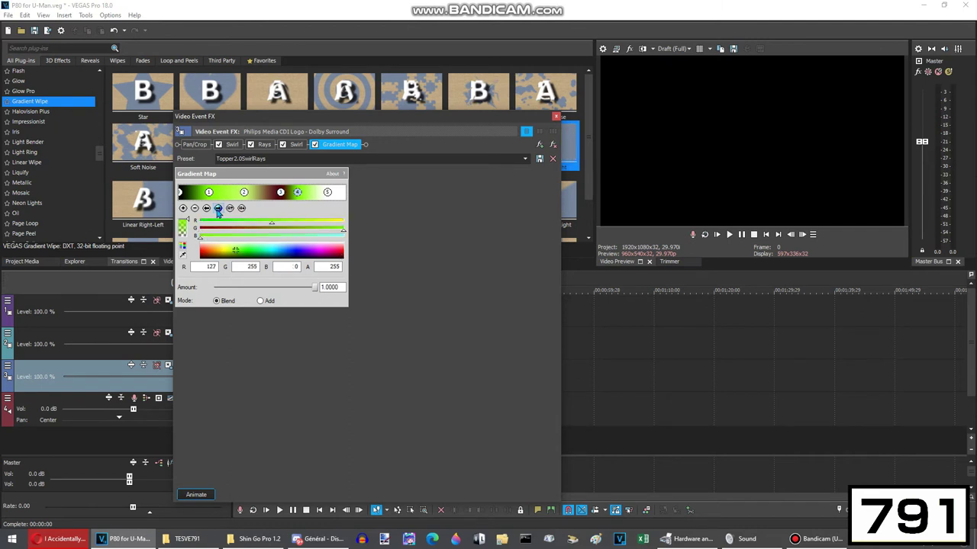
{"action": "left_click", "coordinate": [217, 209]}
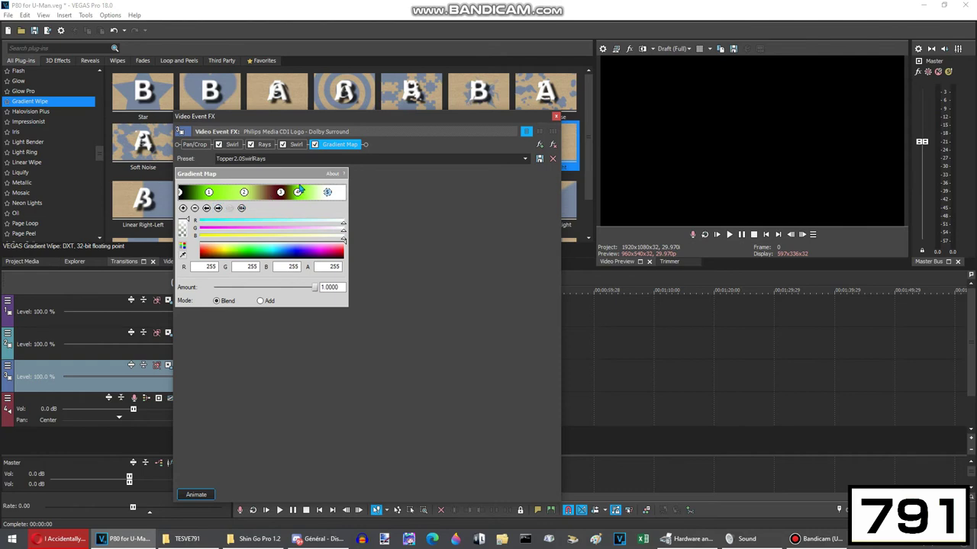
{"action": "left_click", "coordinate": [555, 117]}
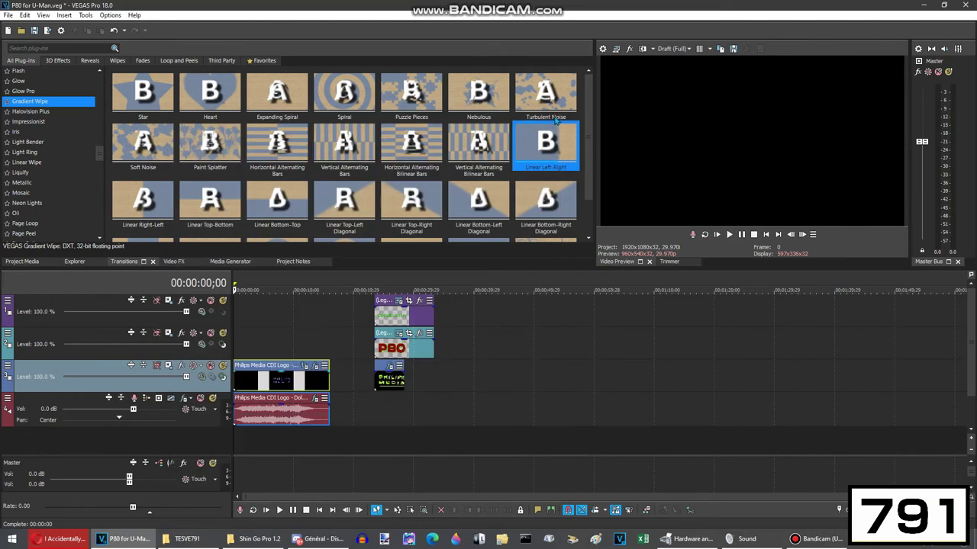
Open the P80 logo clip's audio effects chain and review the ERZATZ and IL Vocodex settings.
{"action": "left_click", "coordinate": [315, 399]}
{"action": "left_click", "coordinate": [271, 97]}
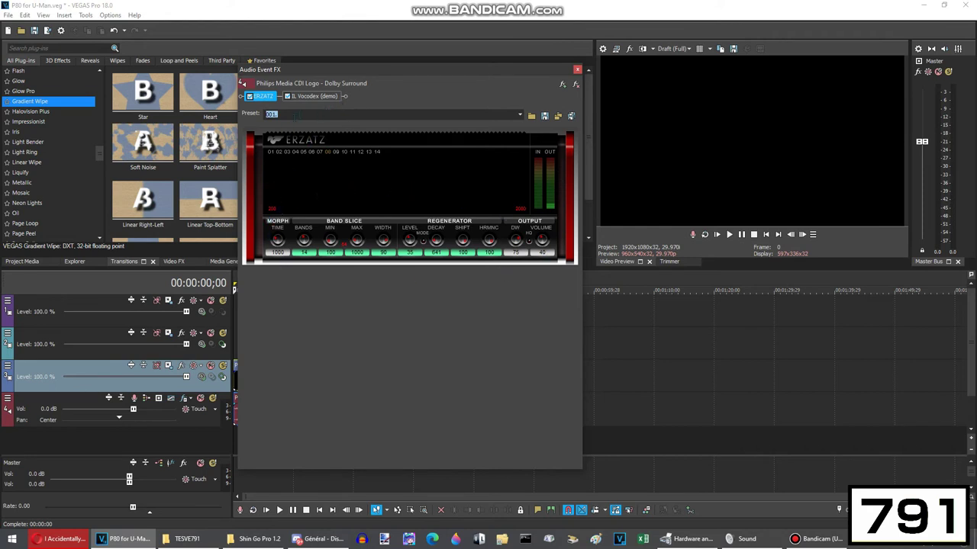
{"action": "left_click", "coordinate": [319, 97]}
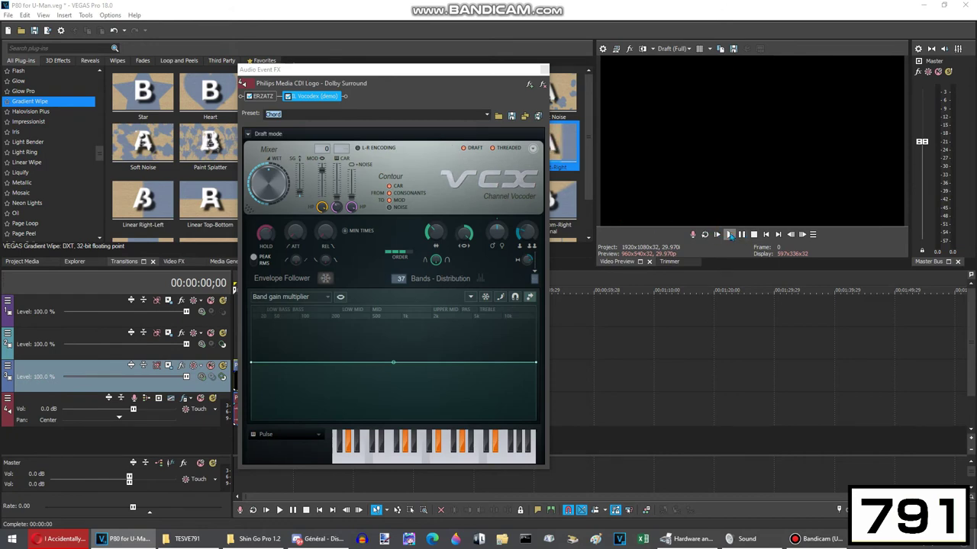
Close the audio effects window and play back the P80 logo clip through to its end.
{"action": "left_click", "coordinate": [730, 235]}
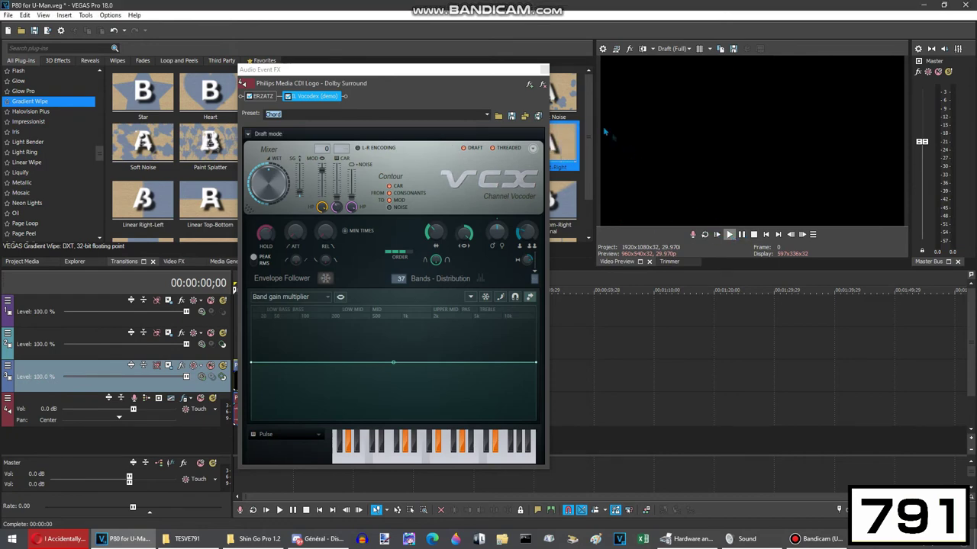
{"action": "left_click", "coordinate": [544, 69]}
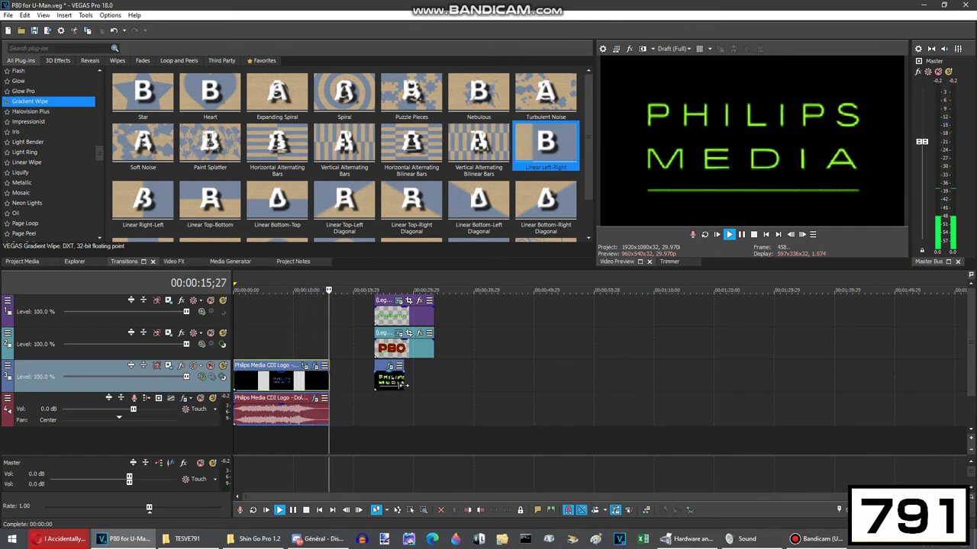
{"action": "key", "text": "space"}
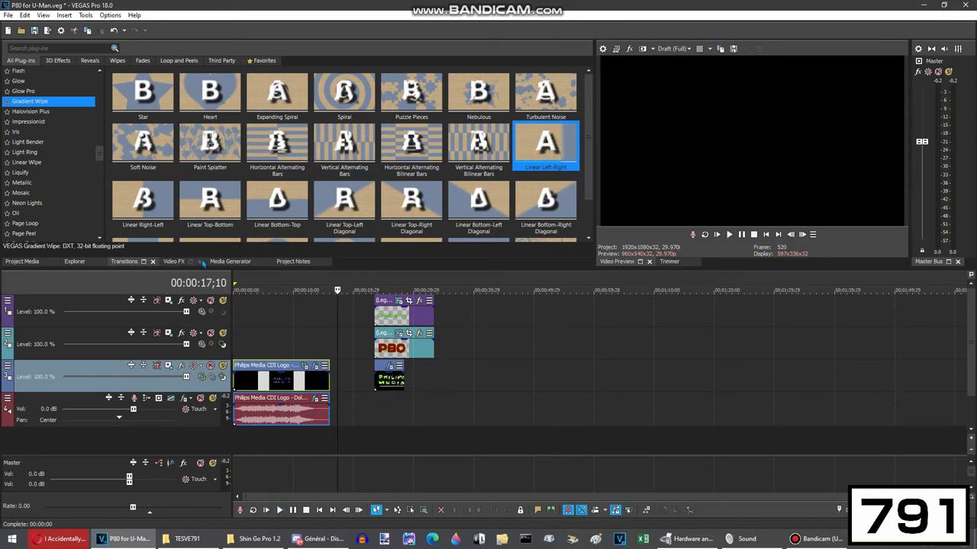
{"action": "left_click", "coordinate": [810, 539]}
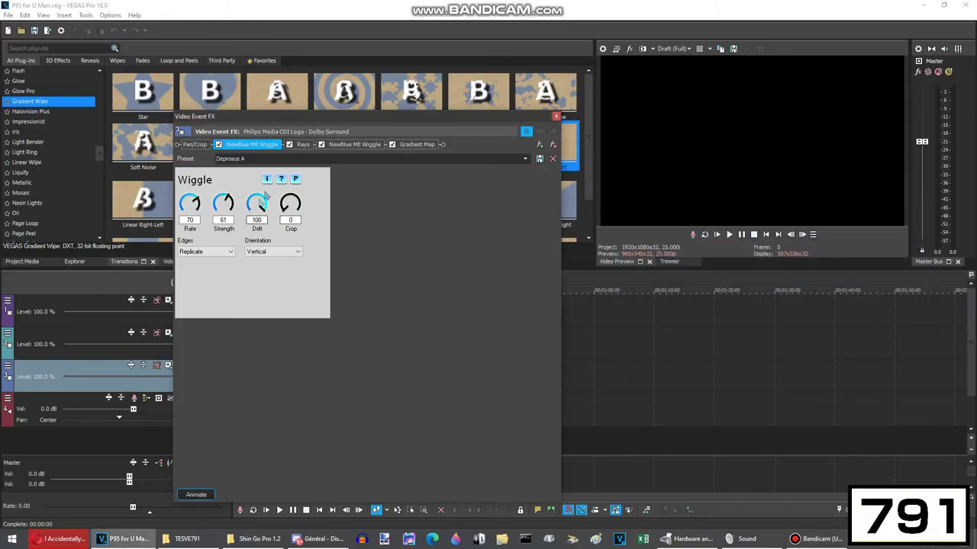
Review the Rays, second Wiggle and Gradient Map control point settings in the P95 logo clip's video chain, and close the effects window.
{"action": "left_click", "coordinate": [306, 148]}
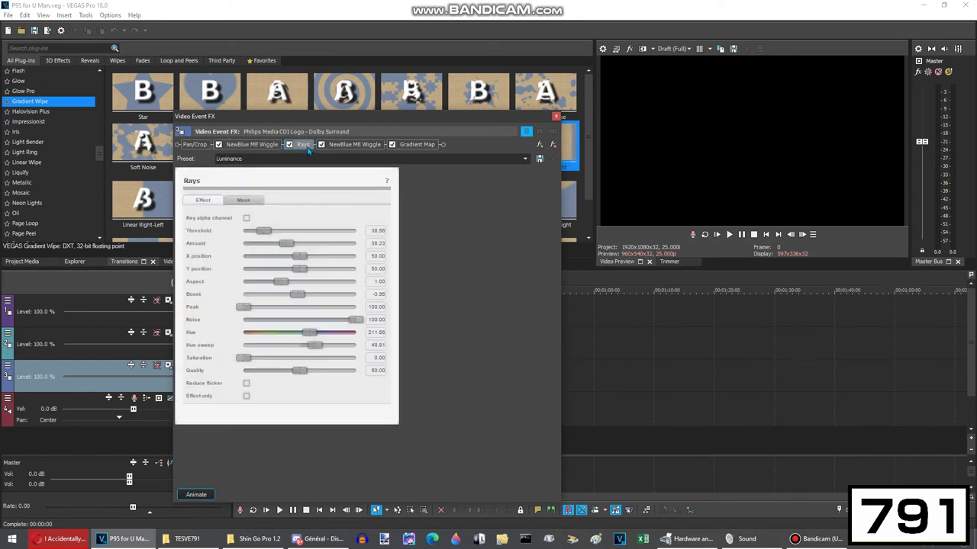
{"action": "left_click", "coordinate": [350, 146]}
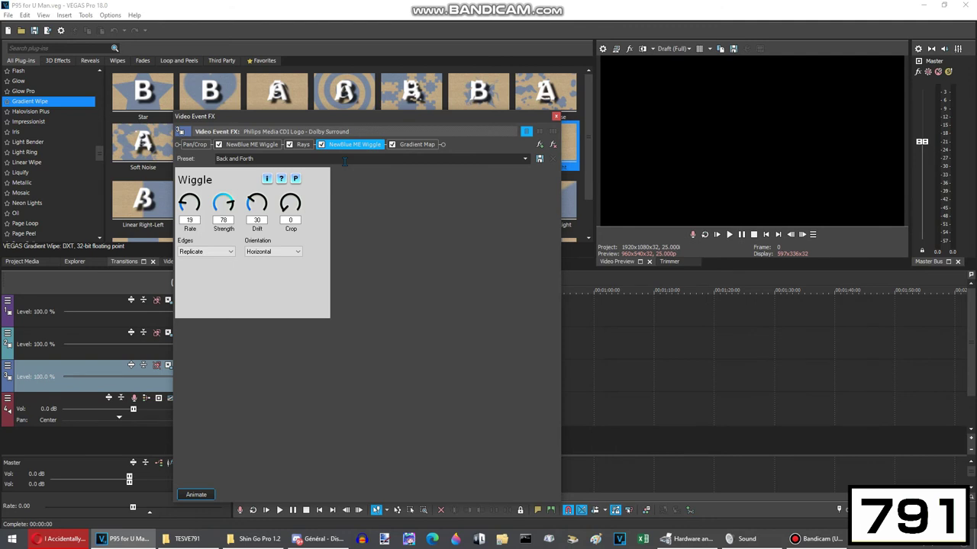
{"action": "left_click", "coordinate": [437, 145]}
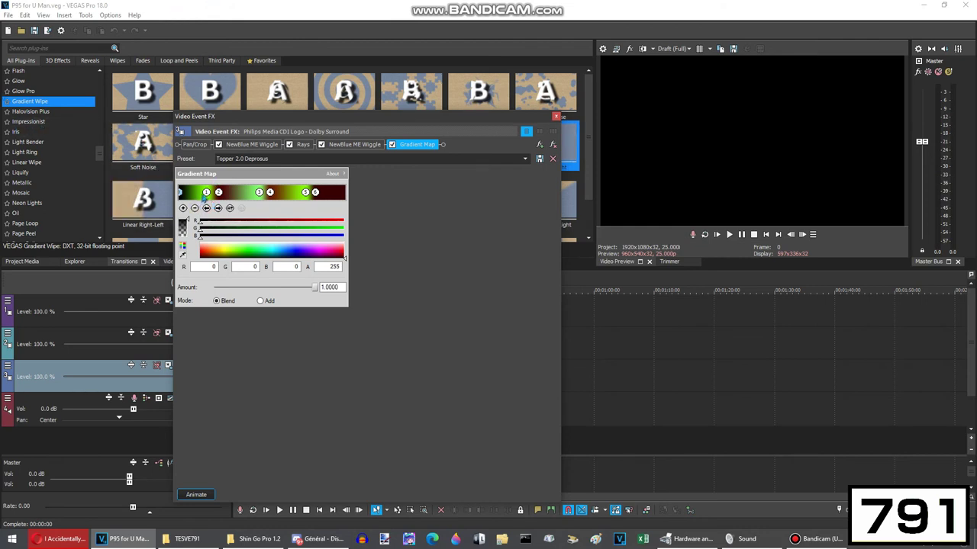
{"action": "left_click", "coordinate": [206, 193]}
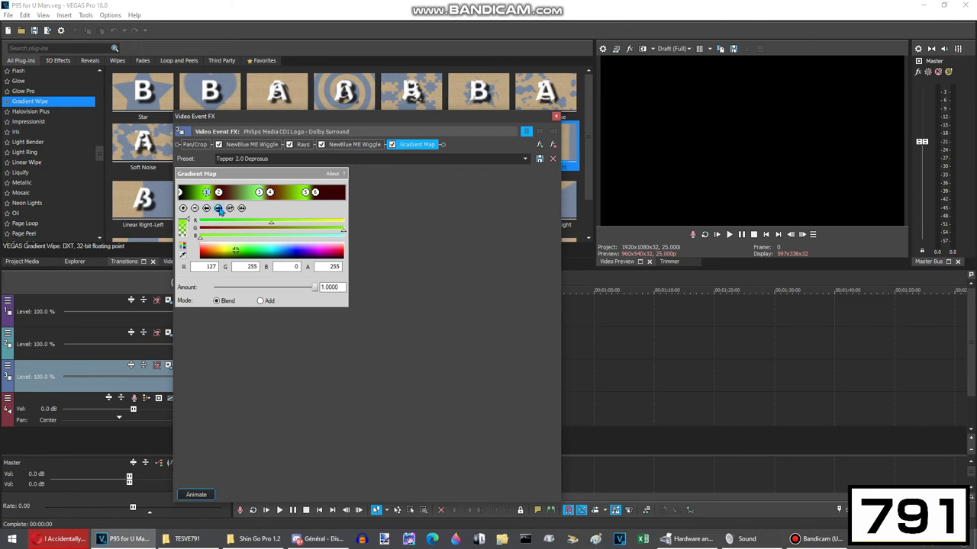
{"action": "left_click", "coordinate": [219, 209]}
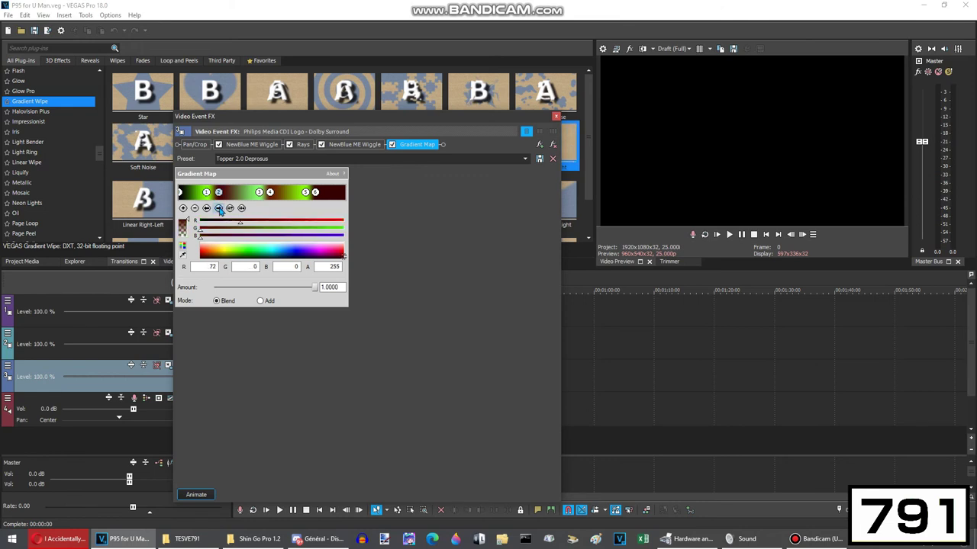
{"action": "left_click", "coordinate": [219, 209]}
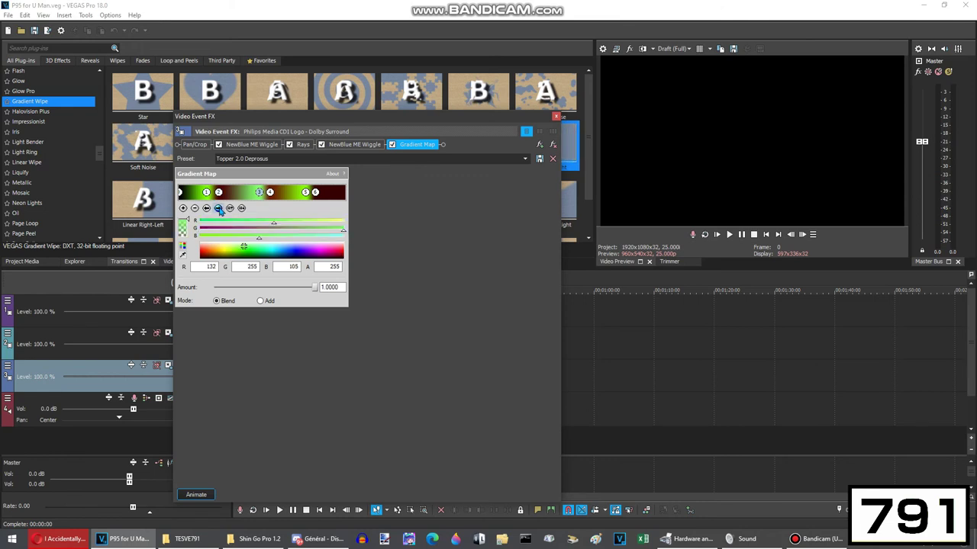
{"action": "left_click", "coordinate": [218, 209]}
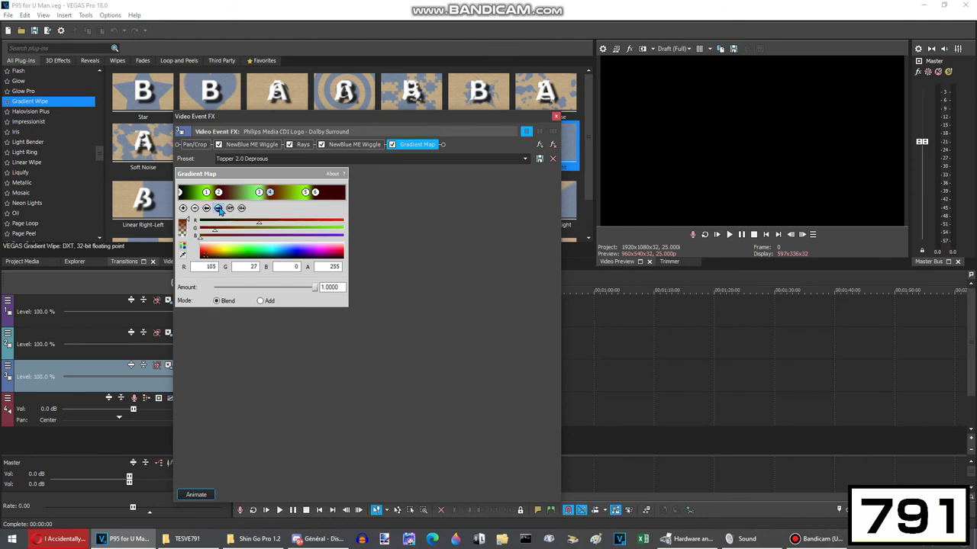
{"action": "left_click", "coordinate": [219, 209]}
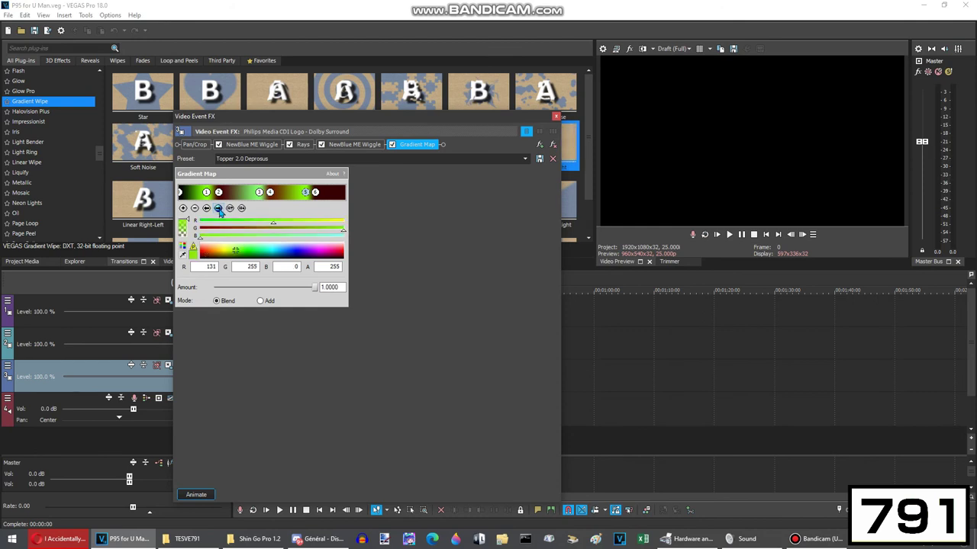
{"action": "left_click", "coordinate": [219, 209]}
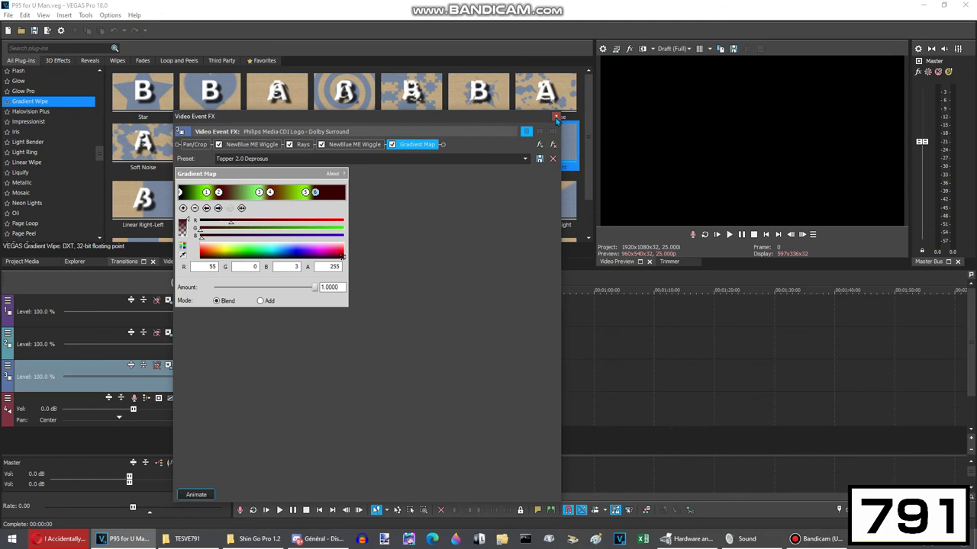
{"action": "left_click", "coordinate": [555, 116]}
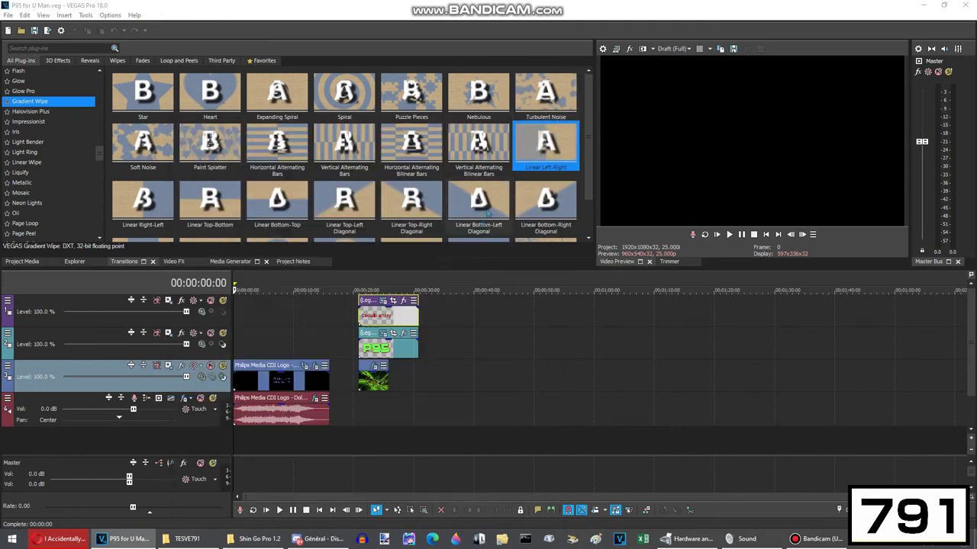
Open the P95 logo clip's audio effects chain and review the Vibrato and ExpressFX Flange/Wah-Wah settings.
{"action": "left_click", "coordinate": [315, 399]}
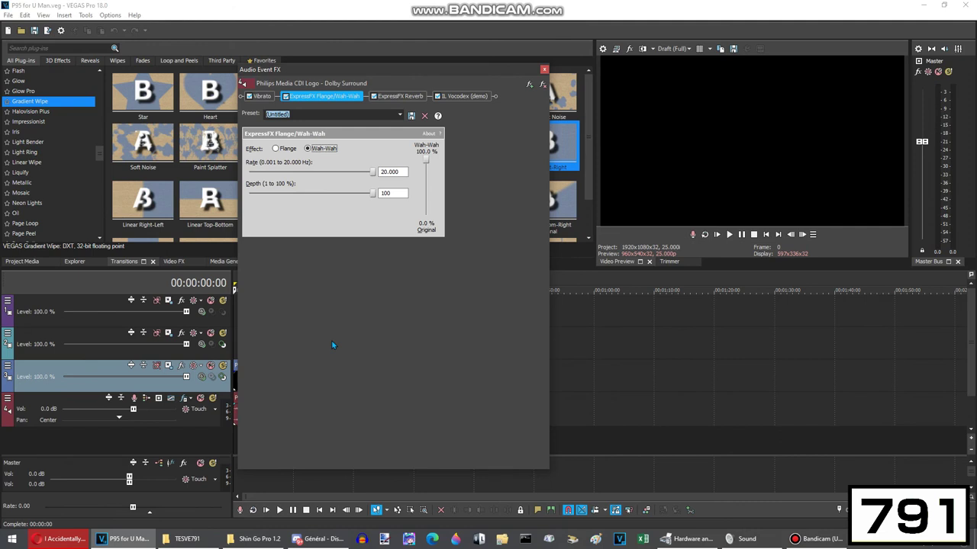
{"action": "left_click", "coordinate": [271, 97]}
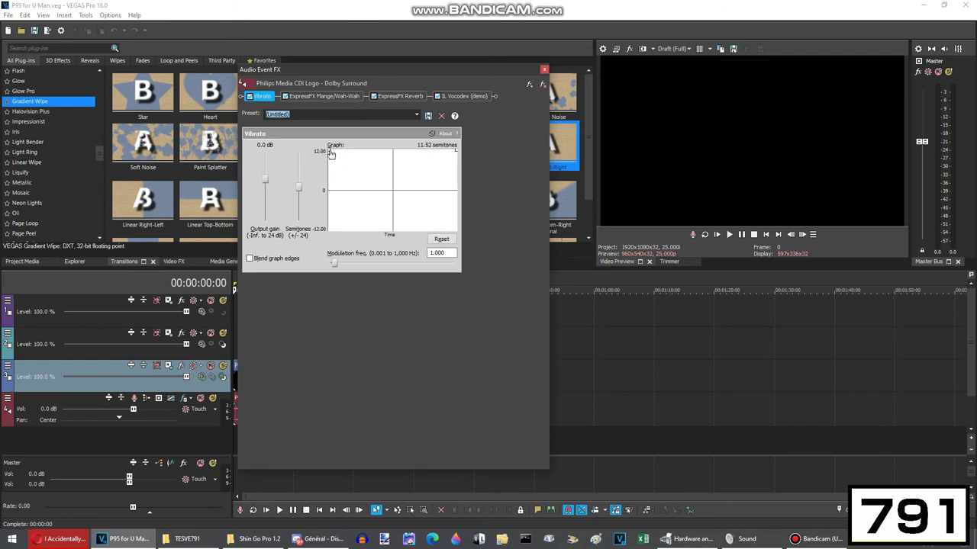
{"action": "left_click", "coordinate": [326, 97]}
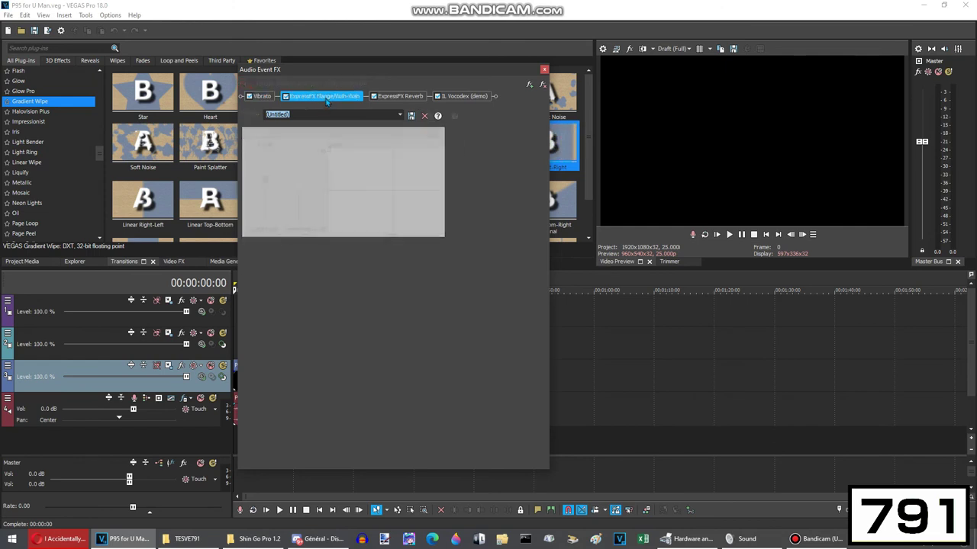
Try the Mad flange preset on ExpressFX Flange/Wah-Wah, and replace it with the Mad wah preset.
{"action": "left_click", "coordinate": [398, 115]}
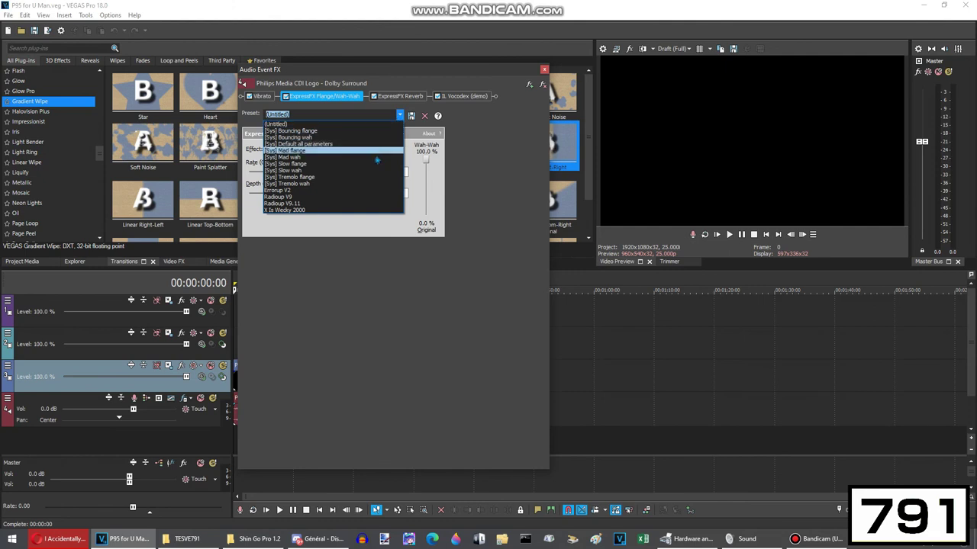
{"action": "left_click", "coordinate": [362, 150]}
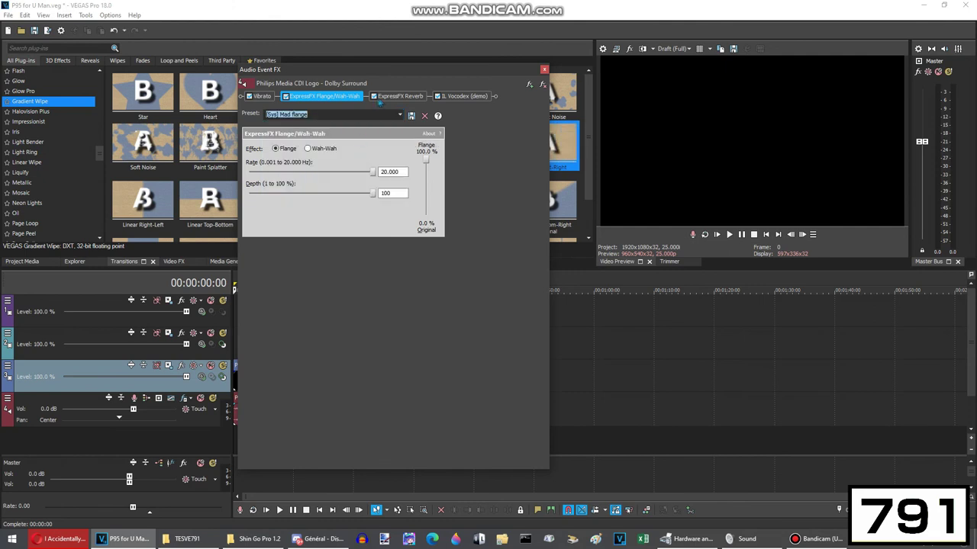
{"action": "left_click", "coordinate": [398, 115]}
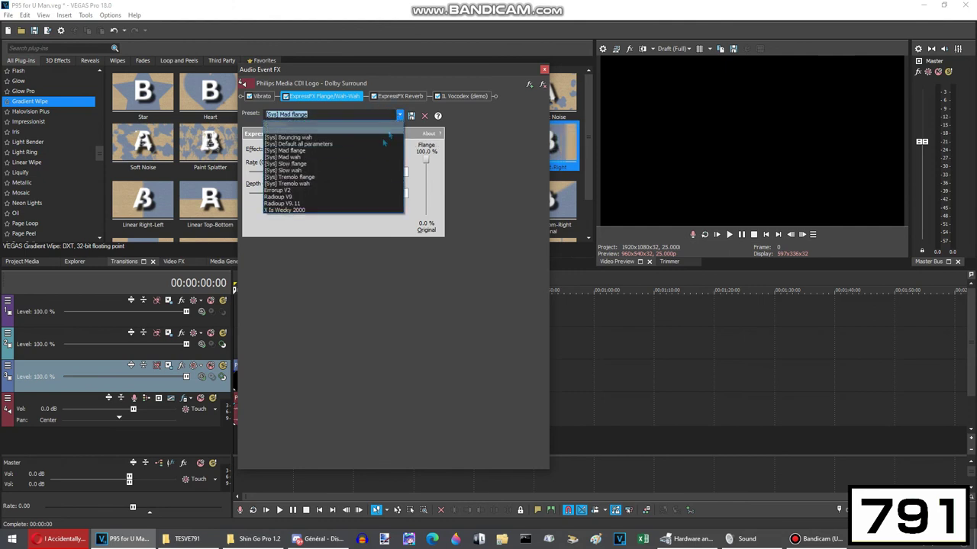
{"action": "left_click", "coordinate": [362, 158]}
Review the ExpressFX Reverb settings and the IL Vocodex effect, and close the audio effects window.
{"action": "left_click", "coordinate": [408, 97]}
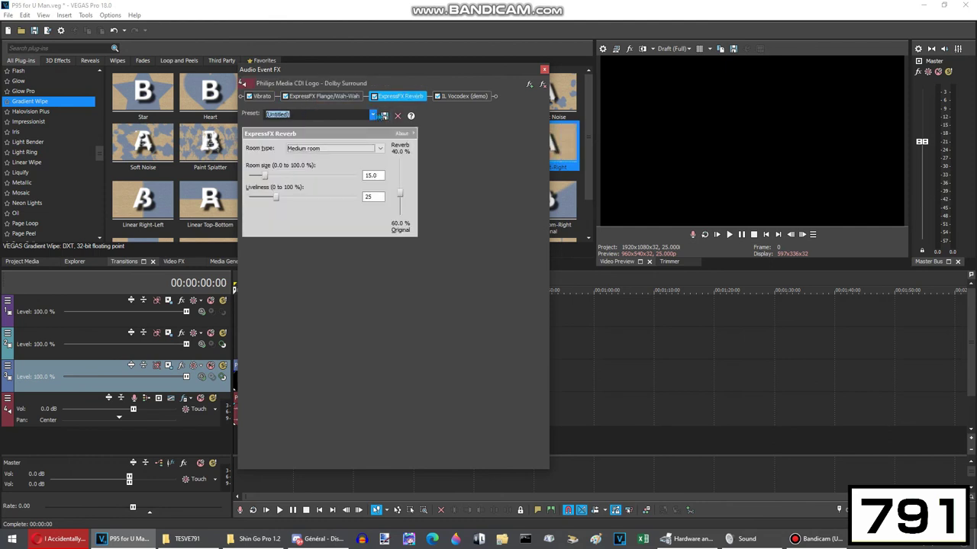
{"action": "left_click", "coordinate": [480, 97]}
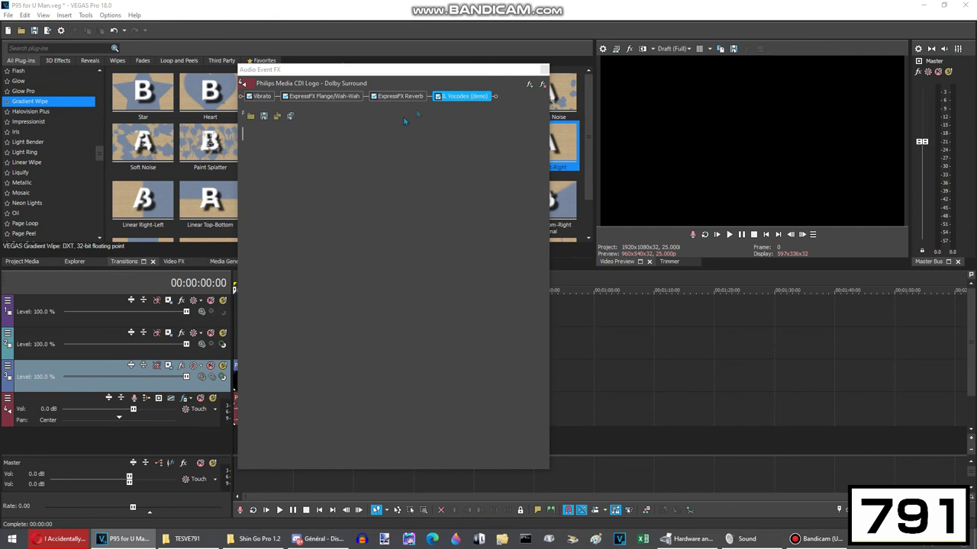
{"action": "left_click", "coordinate": [543, 70]}
Play back the P95 logo clip past its end and pause the playback.
{"action": "left_click", "coordinate": [731, 235]}
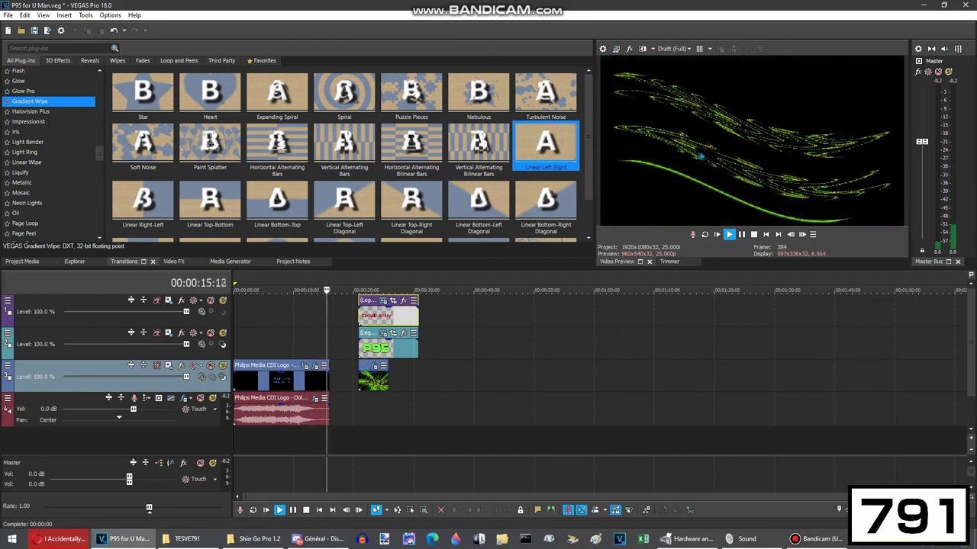
{"action": "key", "text": "Return"}
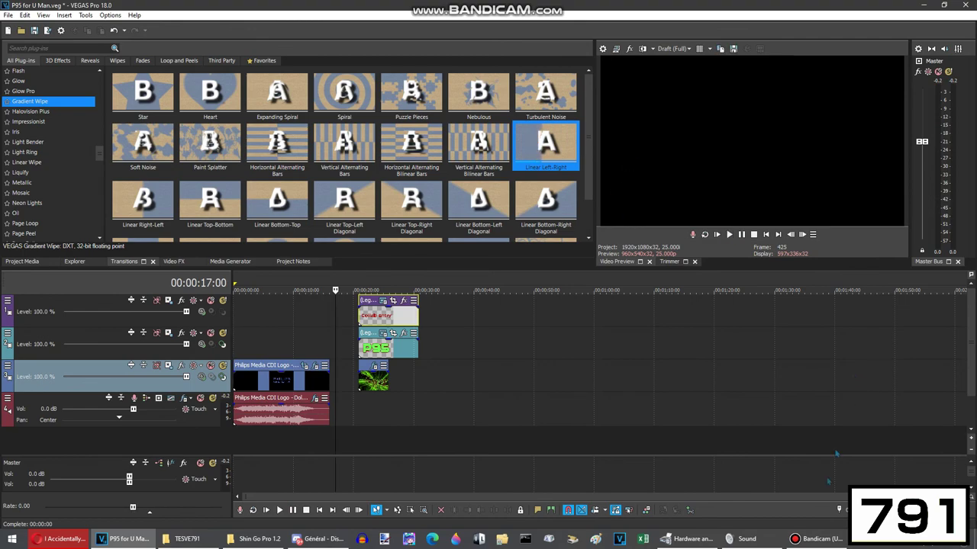